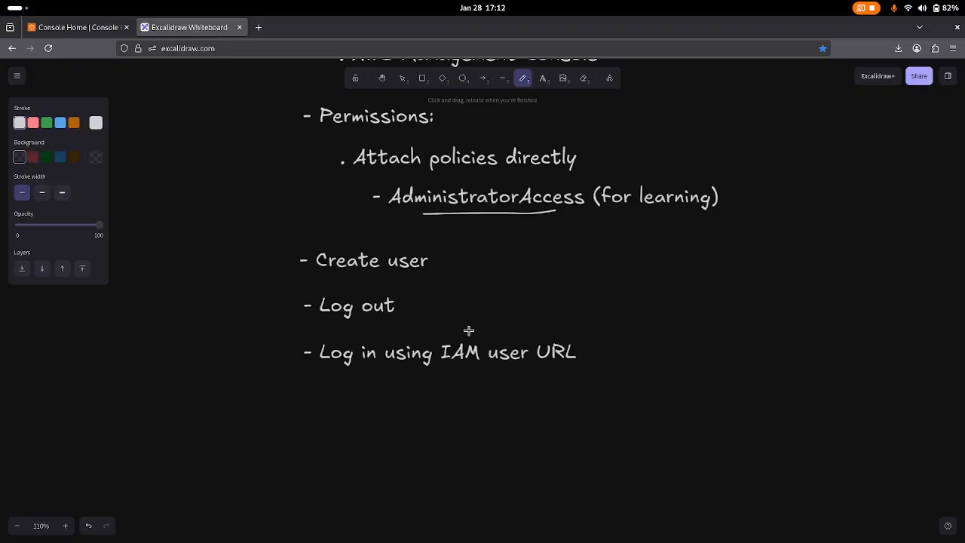
Scroll through the Excalidraw 'Create IAM user' checklist to review the planned steps.
scroll(437, 320, "up", 5)
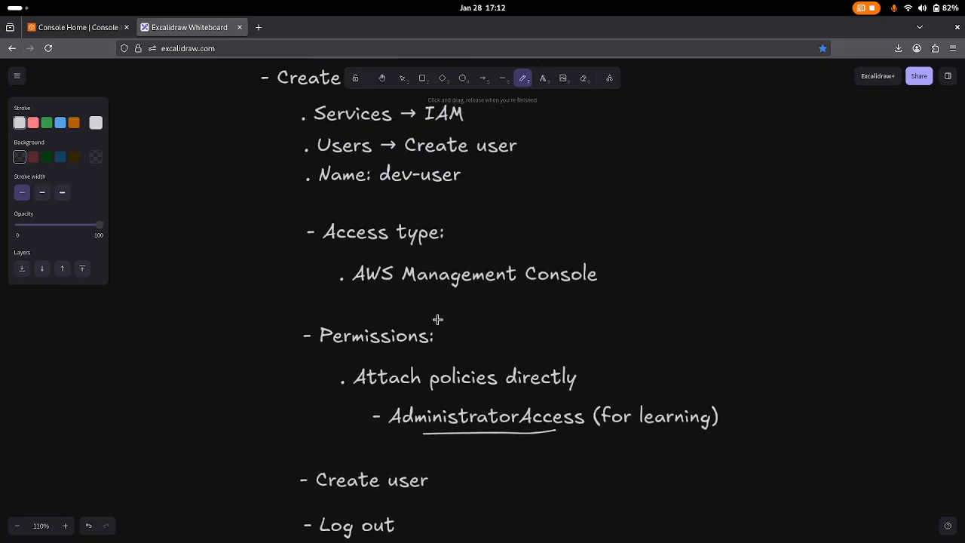
scroll(437, 319, "up", 1)
scroll(437, 320, "down", 1)
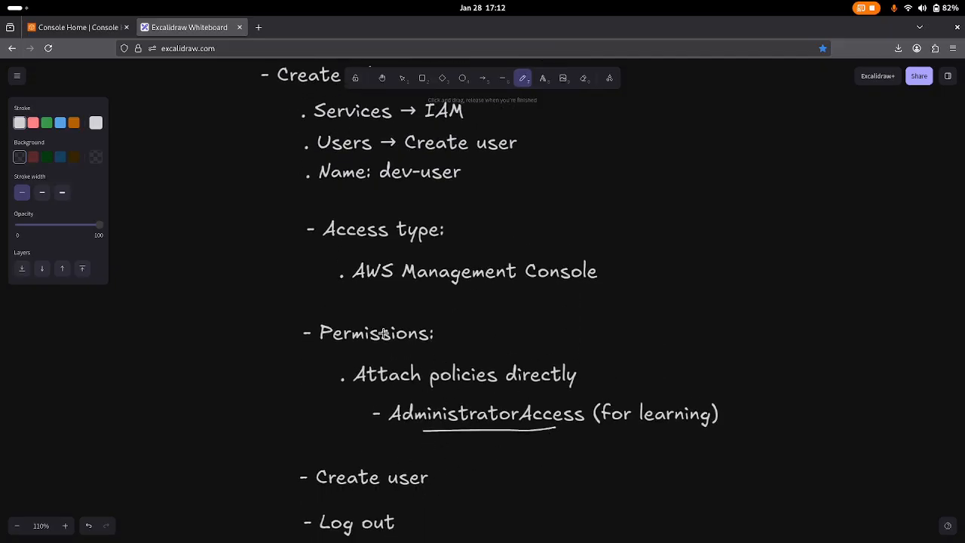
scroll(383, 333, "up", 1)
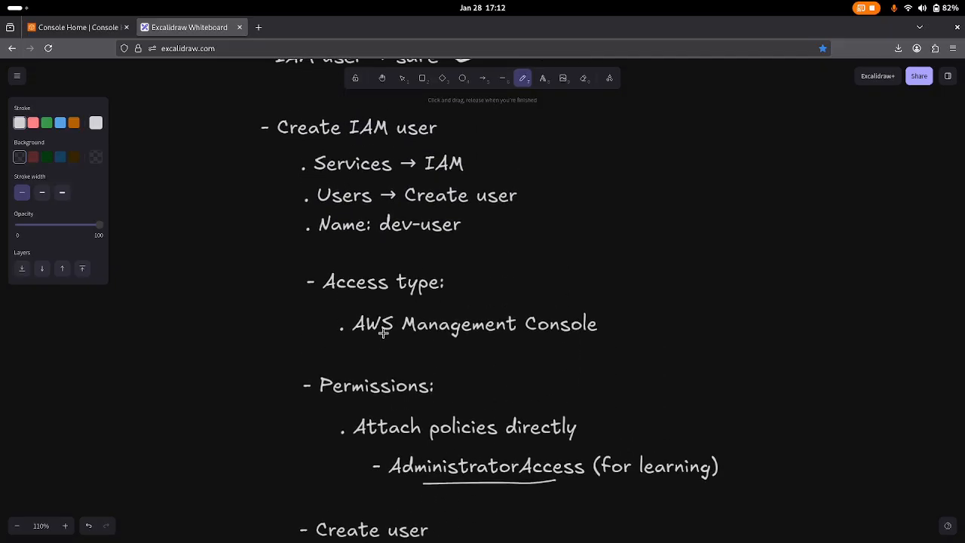
Switch to the AWS Console Home tab and look over its dashboard widgets.
left_click(89, 28)
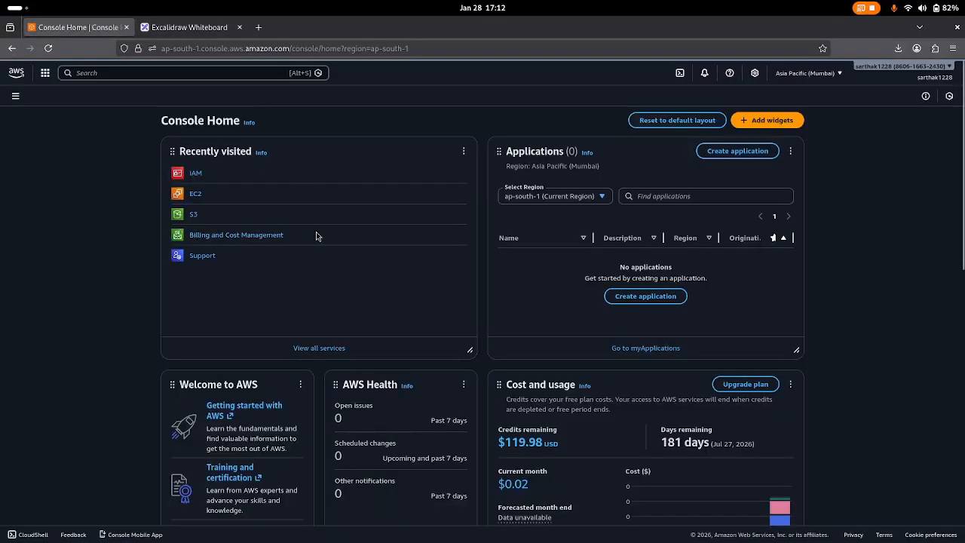
scroll(336, 268, "down", 3)
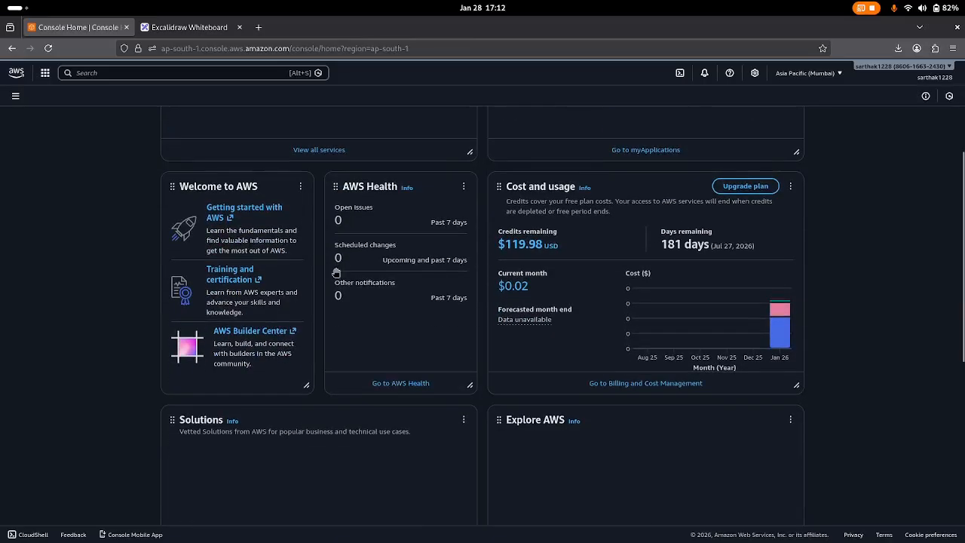
scroll(346, 249, "up", 3)
scroll(415, 286, "down", 5)
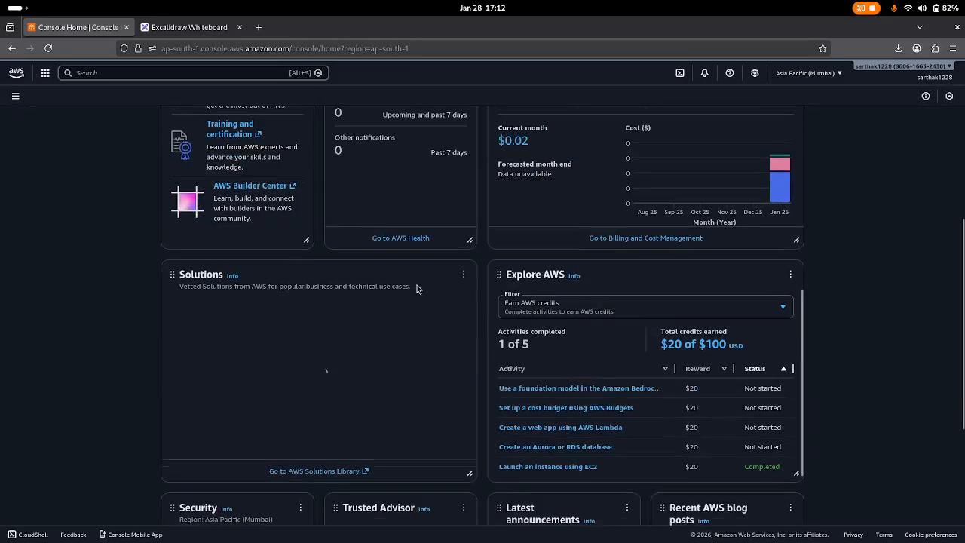
scroll(416, 289, "up", 2)
scroll(407, 226, "up", 2)
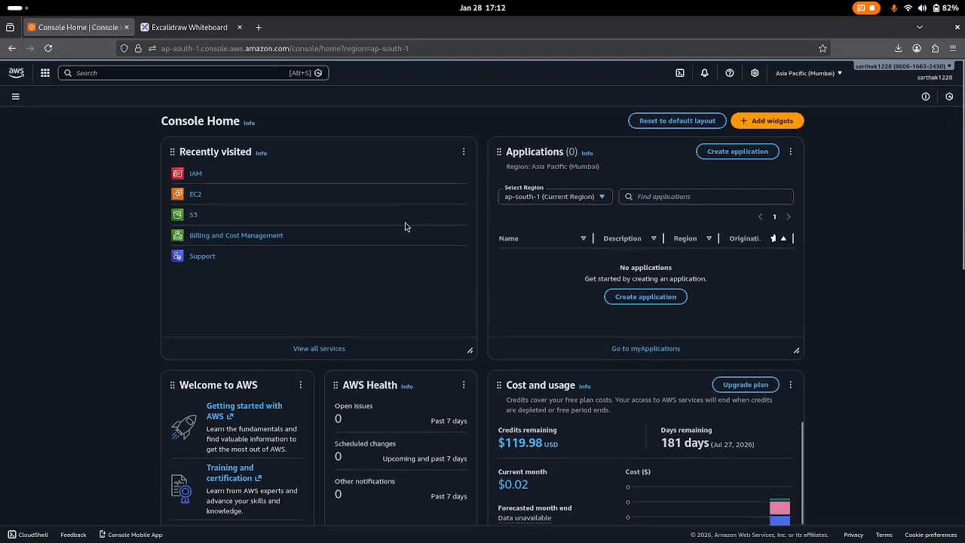
scroll(405, 226, "down", 1)
scroll(405, 226, "down", 3)
scroll(612, 217, "up", 1)
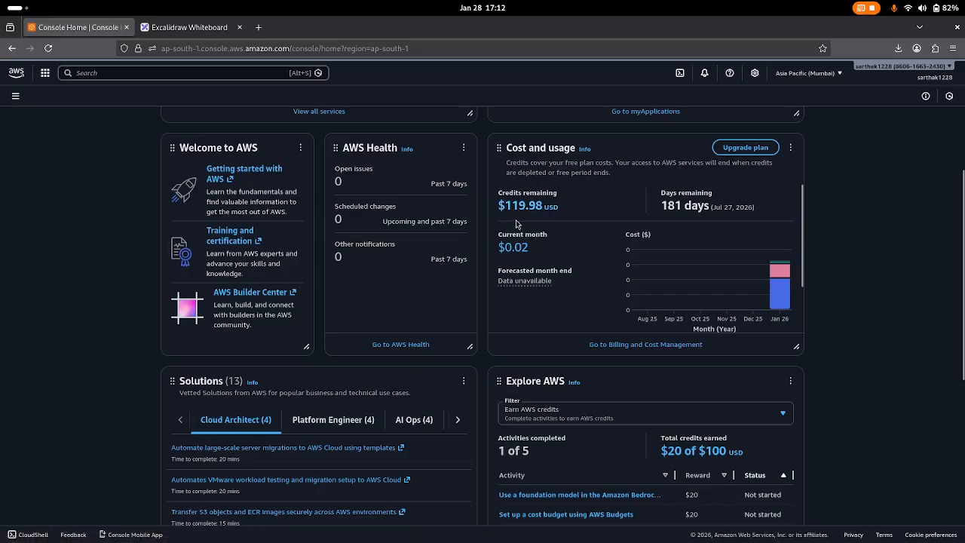
scroll(528, 235, "down", 1)
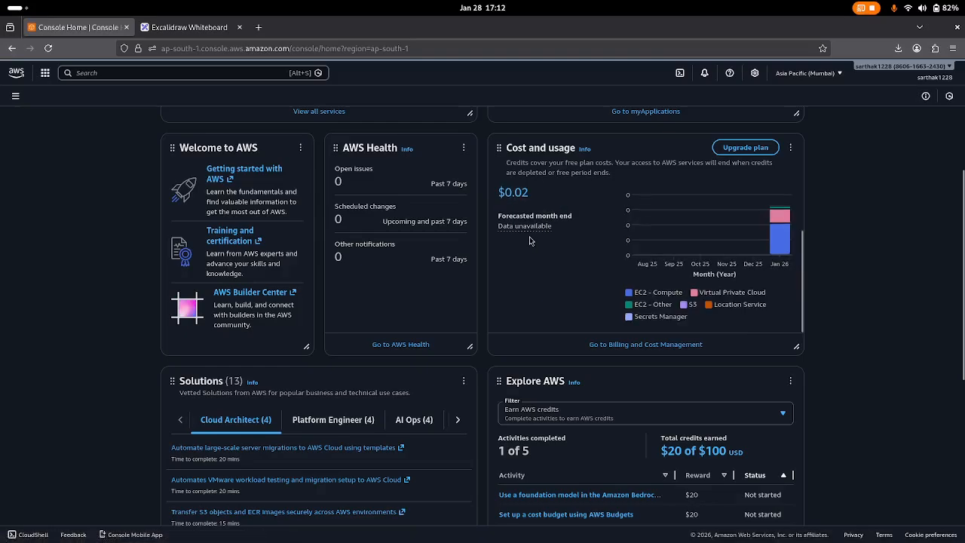
scroll(540, 379, "down", 3)
scroll(647, 371, "down", 1)
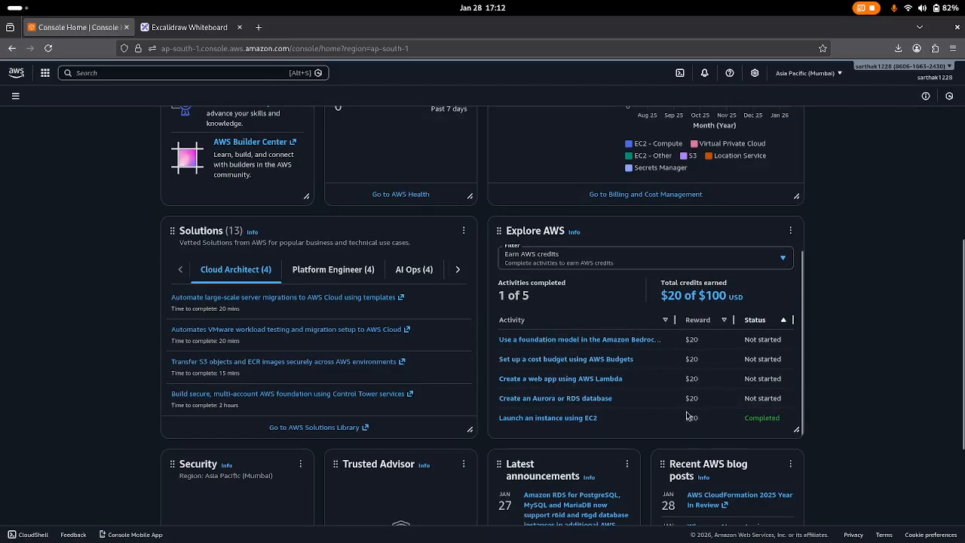
scroll(688, 417, "up", 1)
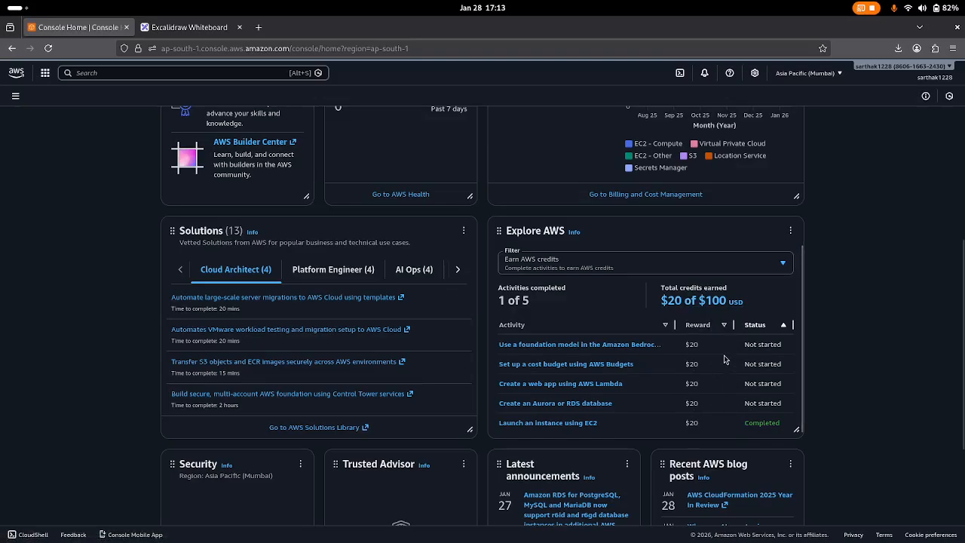
scroll(724, 359, "up", 1)
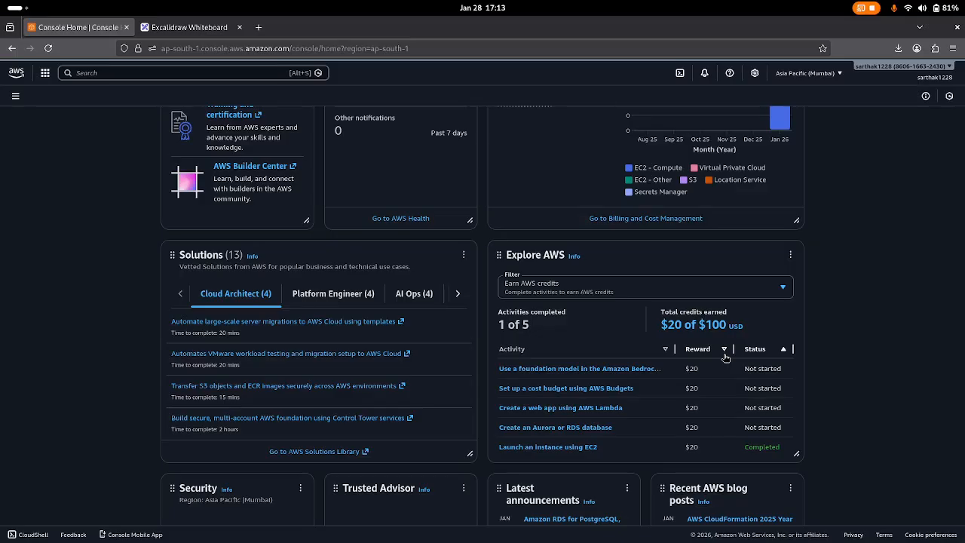
scroll(726, 358, "down", 1)
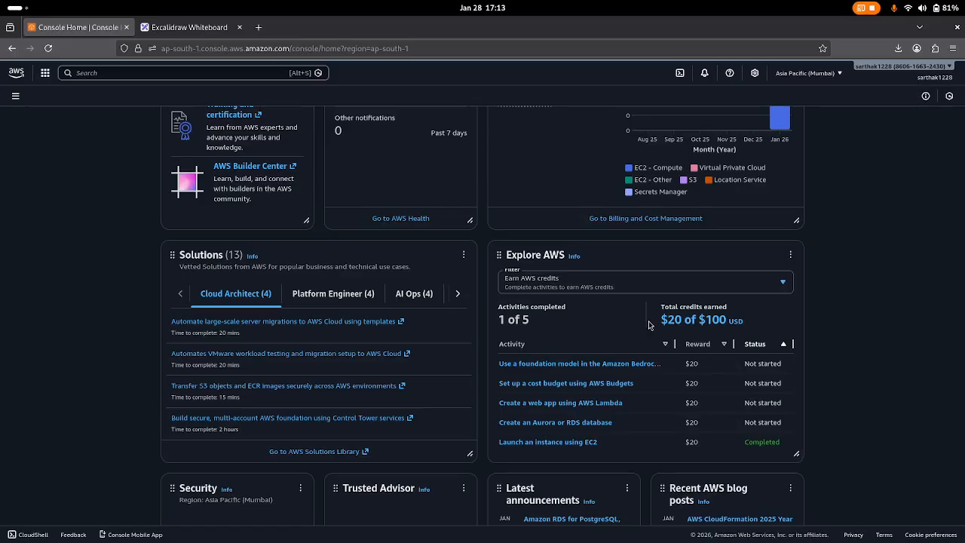
scroll(649, 325, "down", 5)
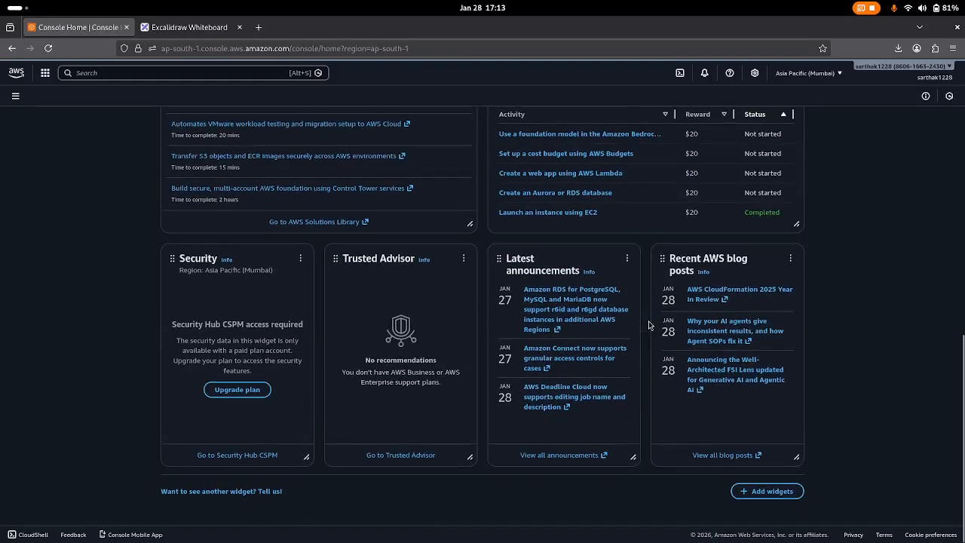
scroll(650, 325, "up", 14)
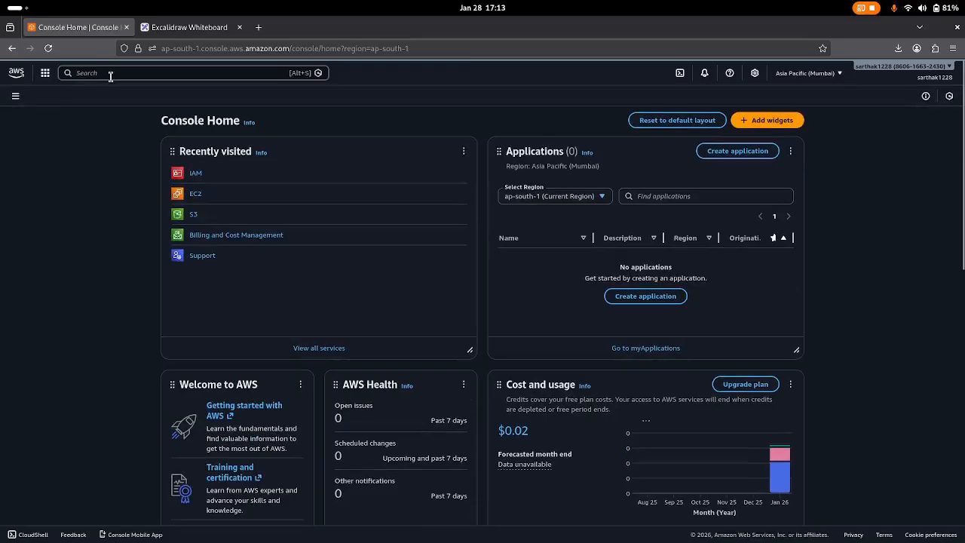
Search the console for 'IAM' and open the IAM service.
left_click(105, 73)
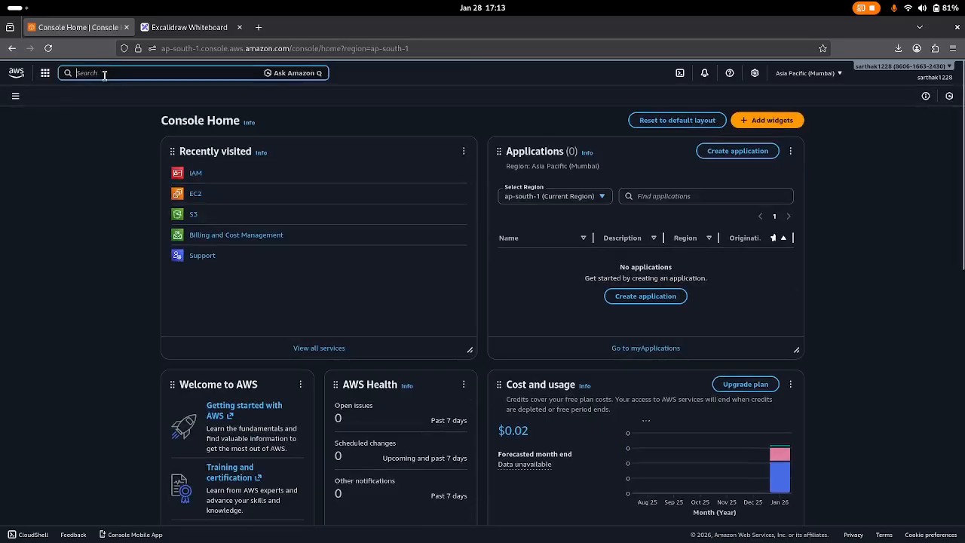
type("IAM")
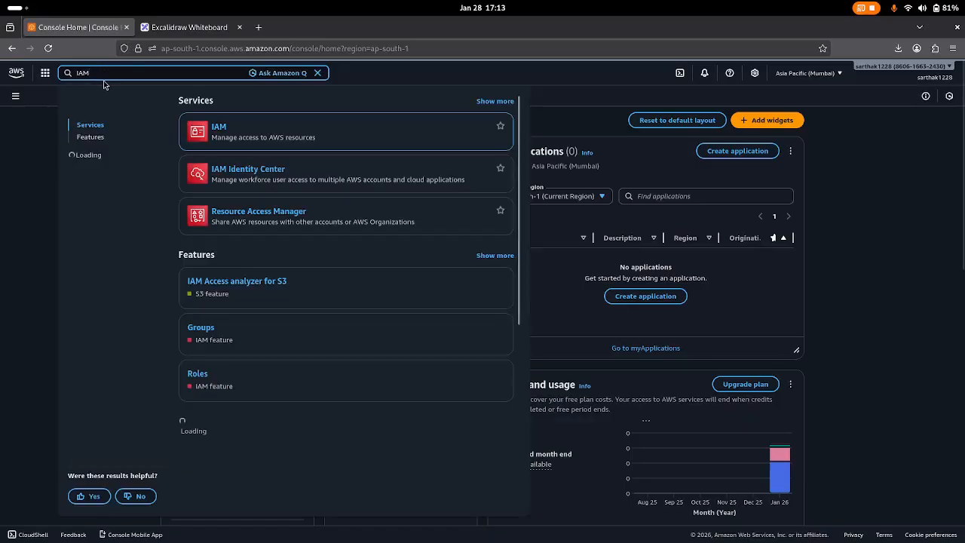
mouse_move(222, 127)
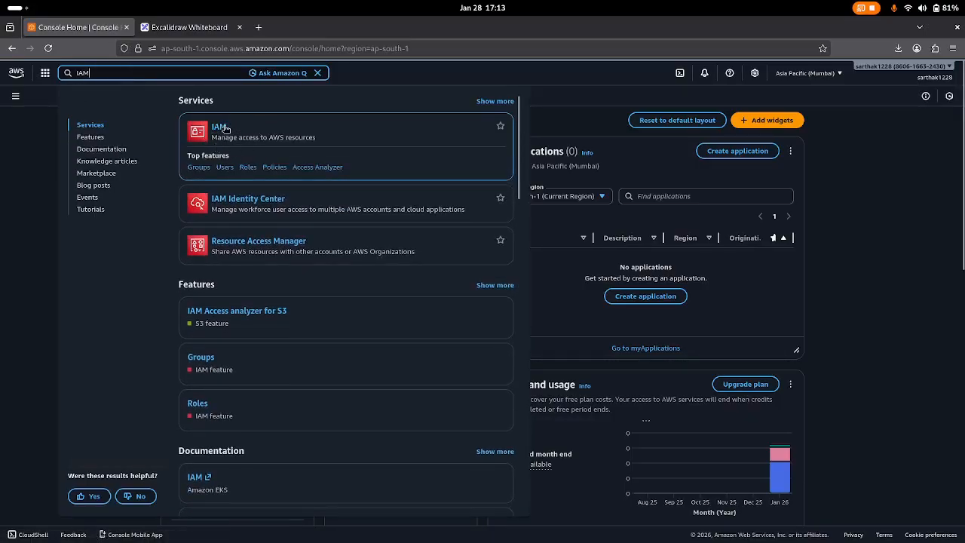
left_click(224, 128)
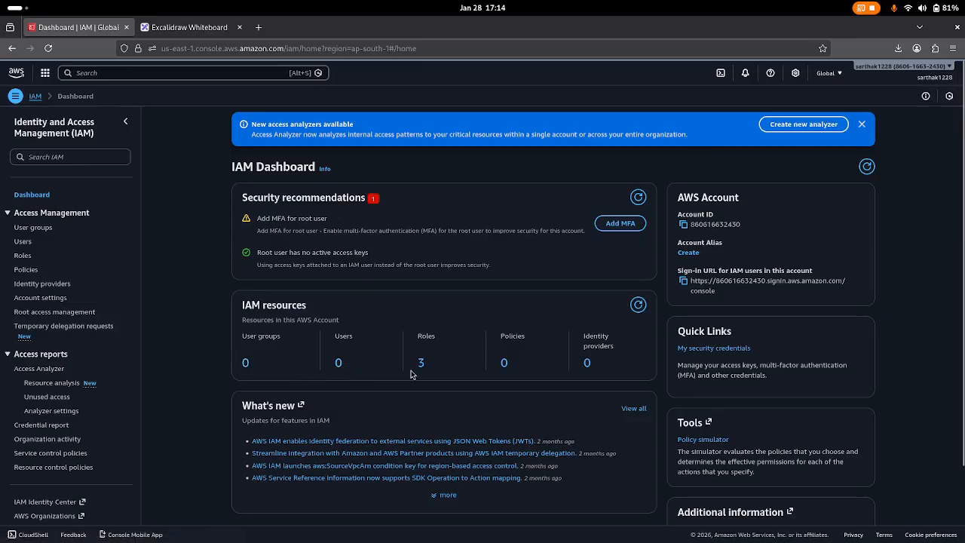
From the IAM Users list, start a new user and focus the User name field.
left_click(21, 242)
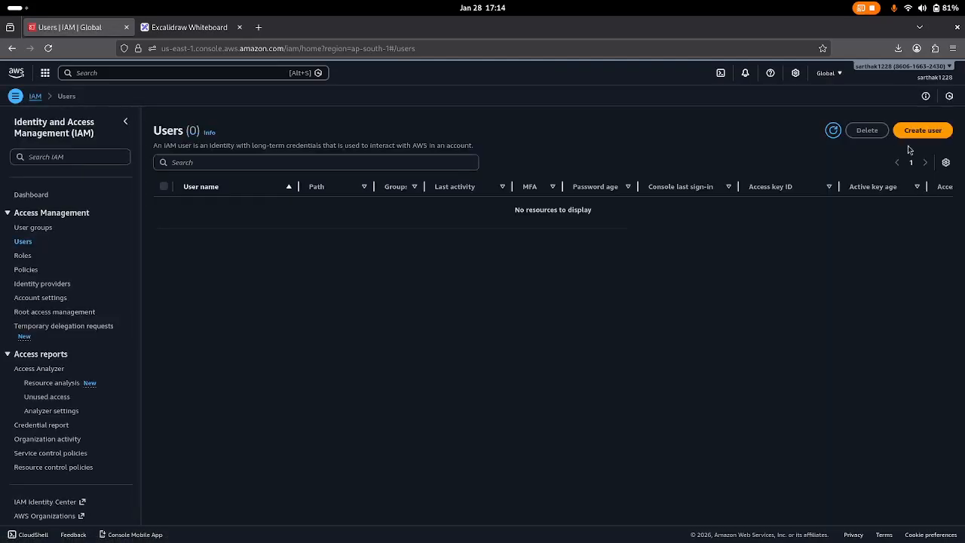
left_click(932, 130)
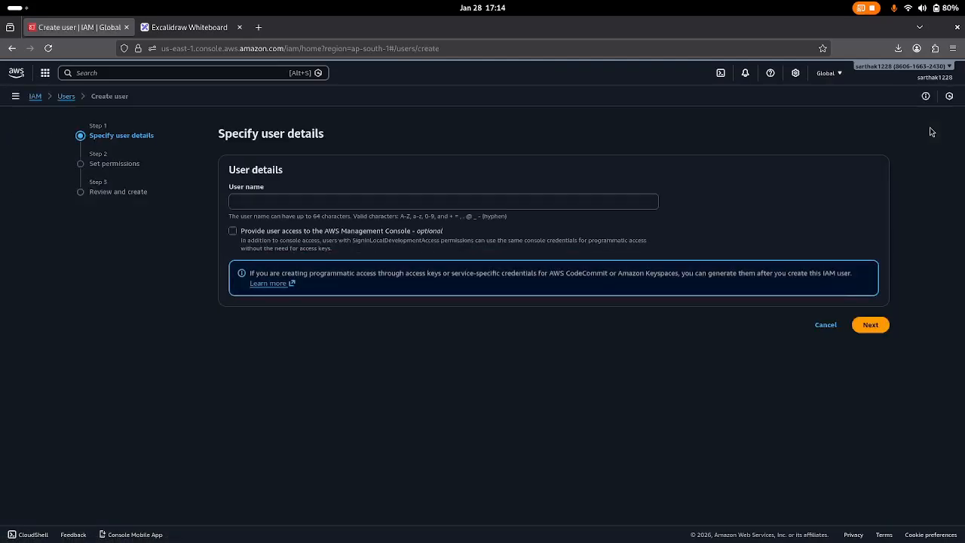
left_click(303, 195)
Name the user dev-user with console access and a custom password, then continue.
type("dev-user")
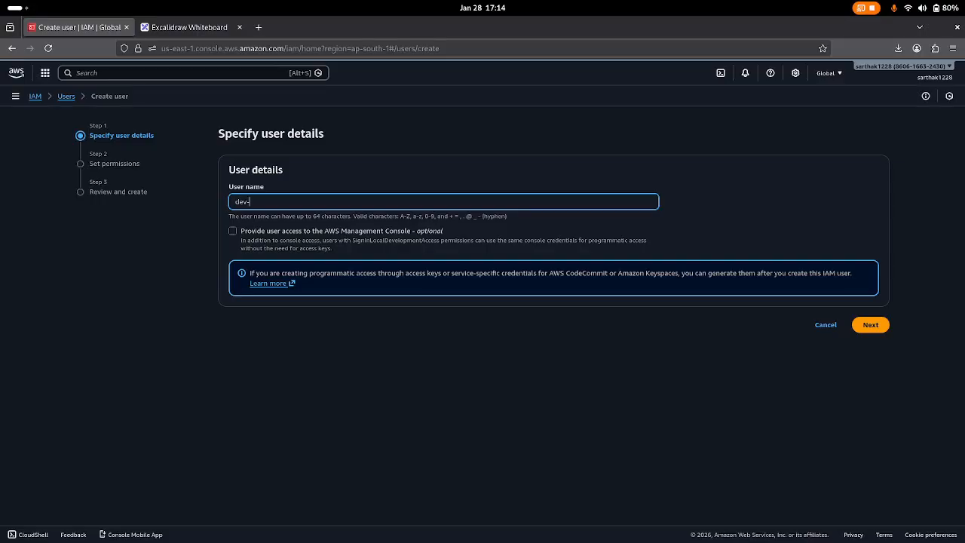
left_click(233, 231)
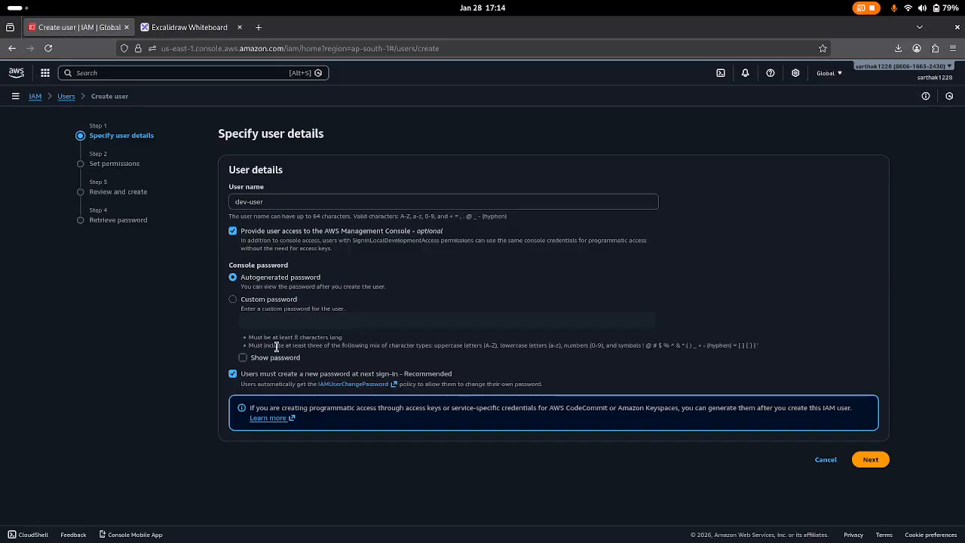
left_click(233, 300)
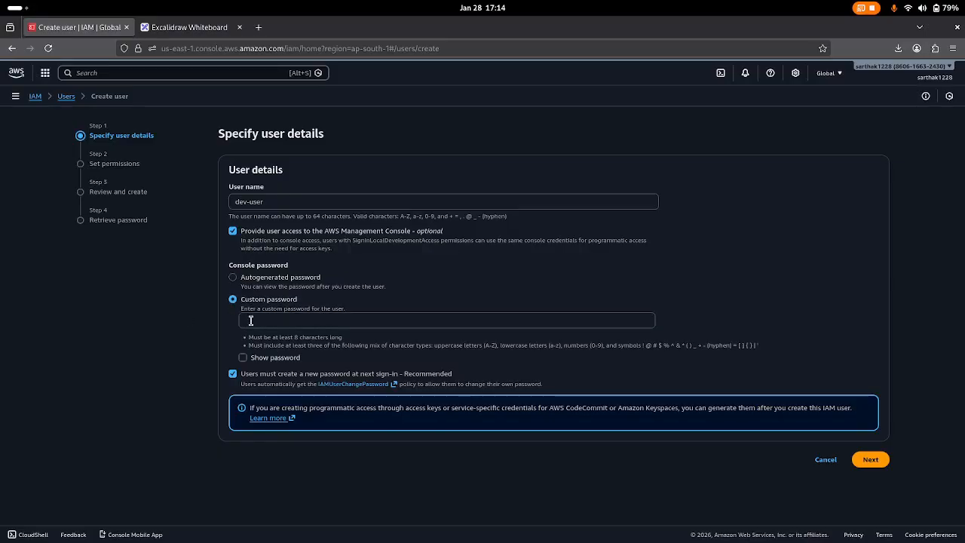
left_click(255, 322)
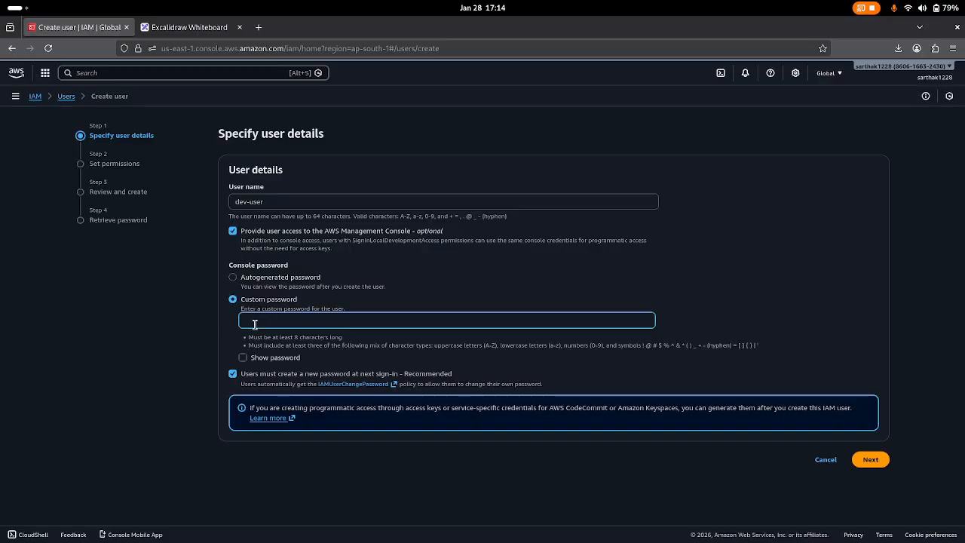
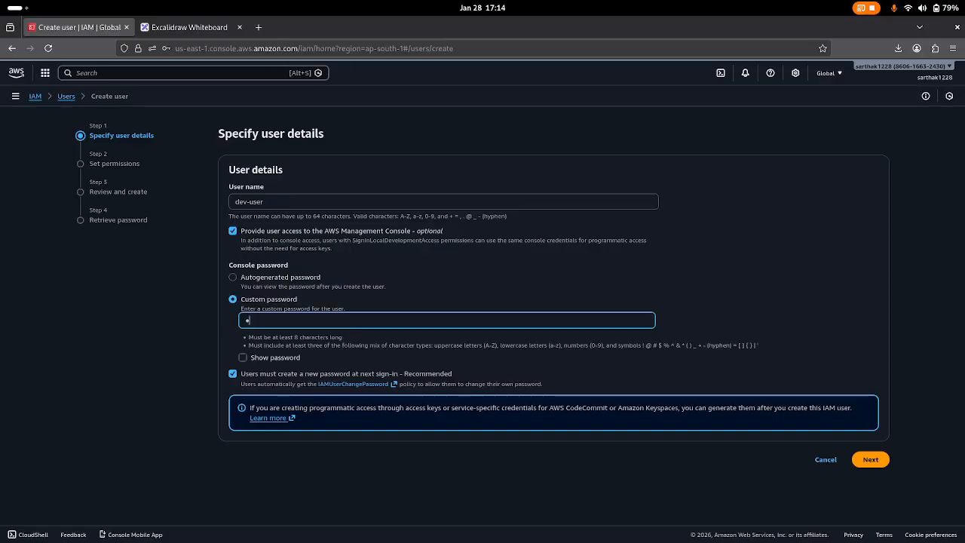
left_click(869, 461)
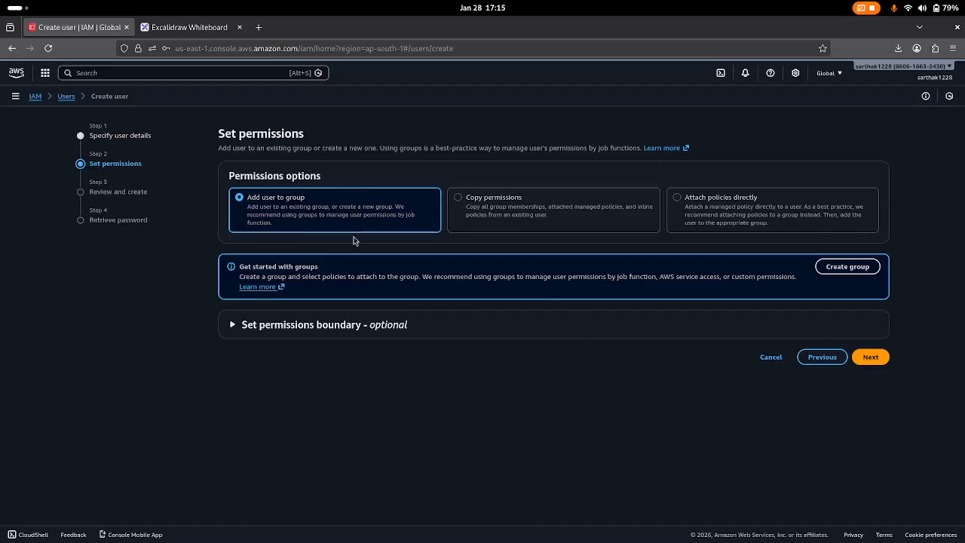
Choose Attach policies directly and browse the permissions policy list.
left_click(678, 199)
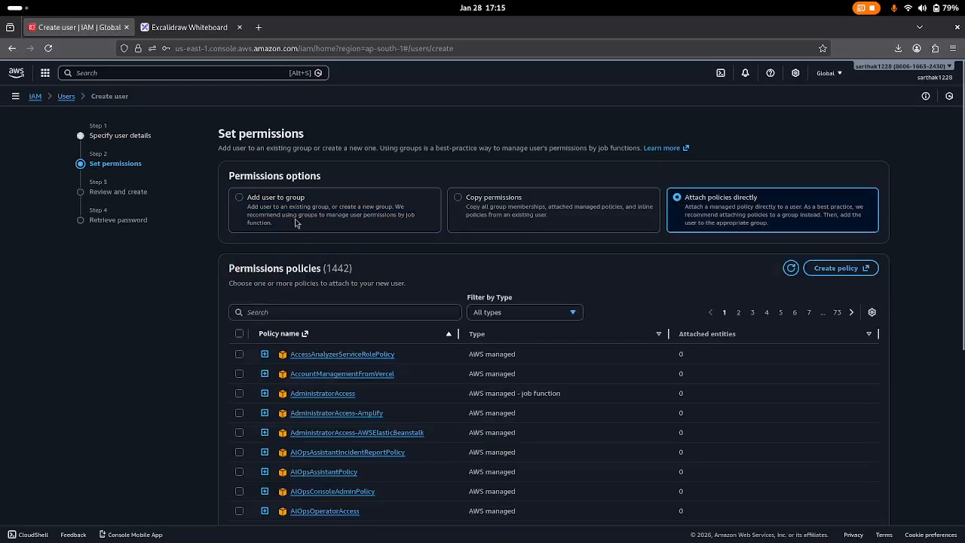
scroll(300, 253, "down", 2)
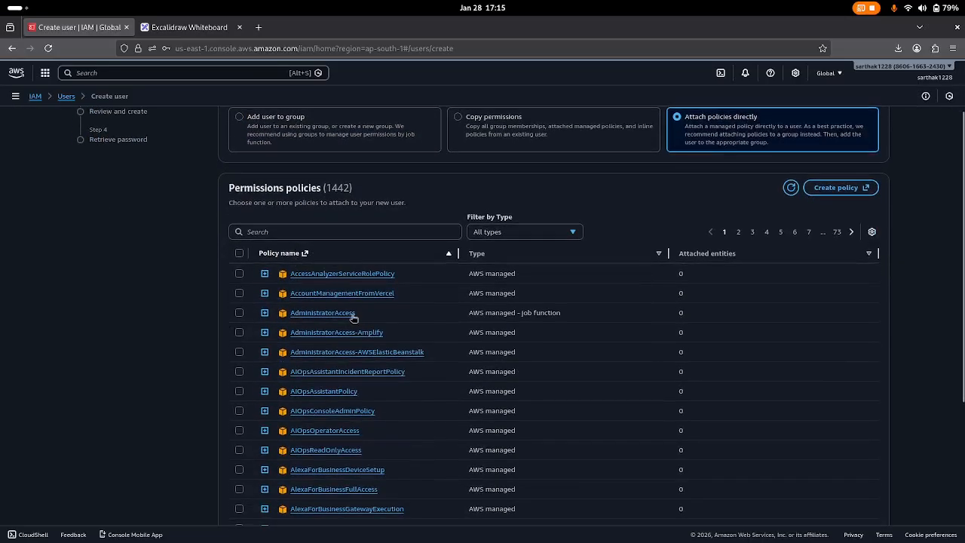
scroll(353, 318, "down", 2)
scroll(354, 318, "up", 2)
scroll(354, 318, "up", 1)
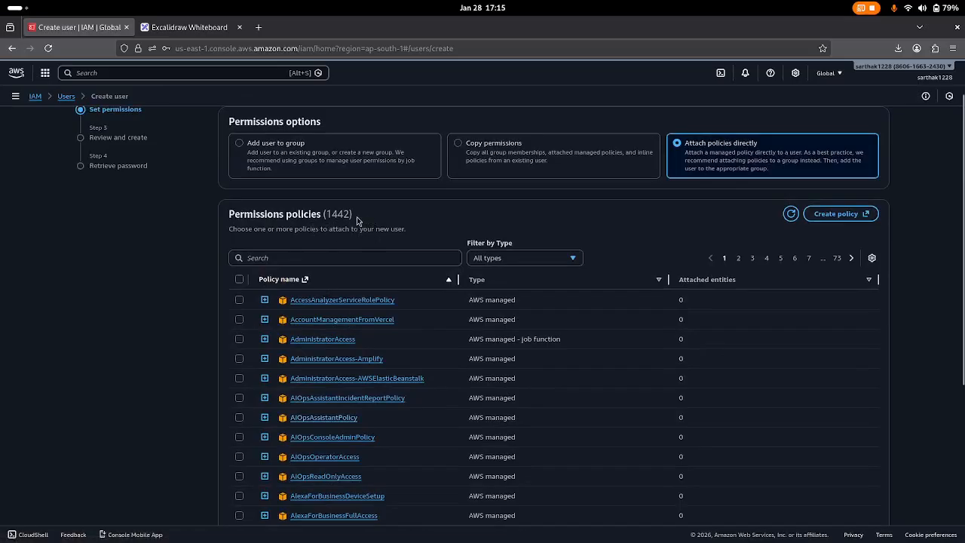
scroll(377, 277, "down", 2)
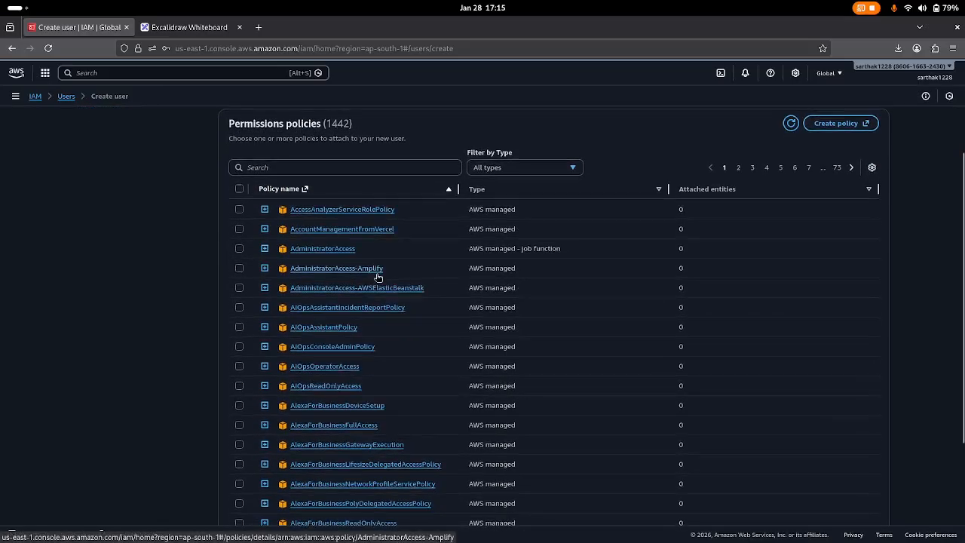
scroll(377, 279, "up", 3)
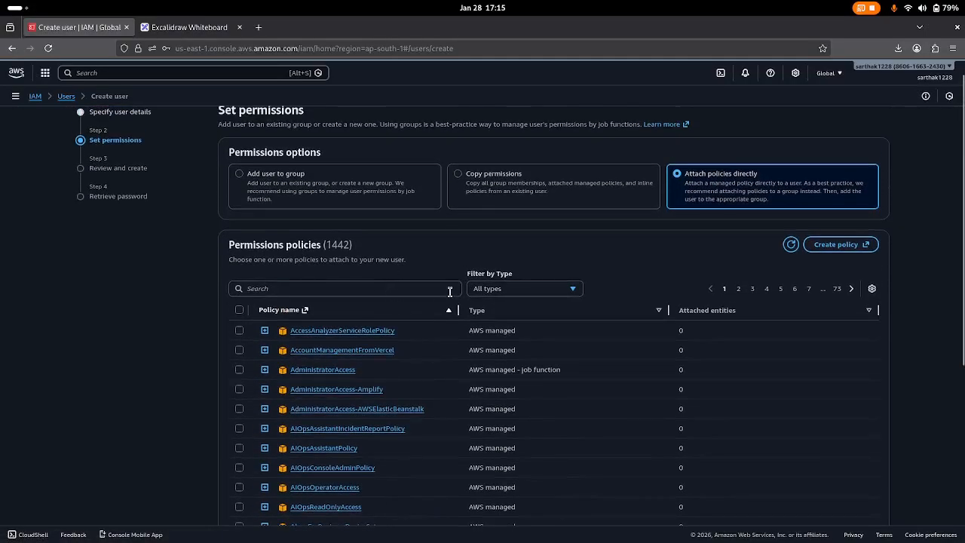
scroll(451, 296, "down", 3)
scroll(451, 296, "down", 2)
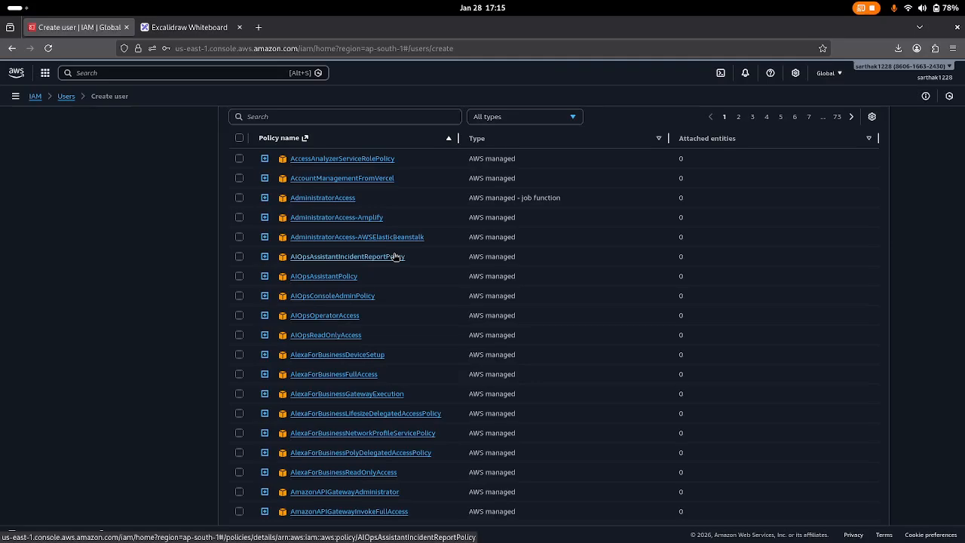
scroll(369, 279, "down", 1)
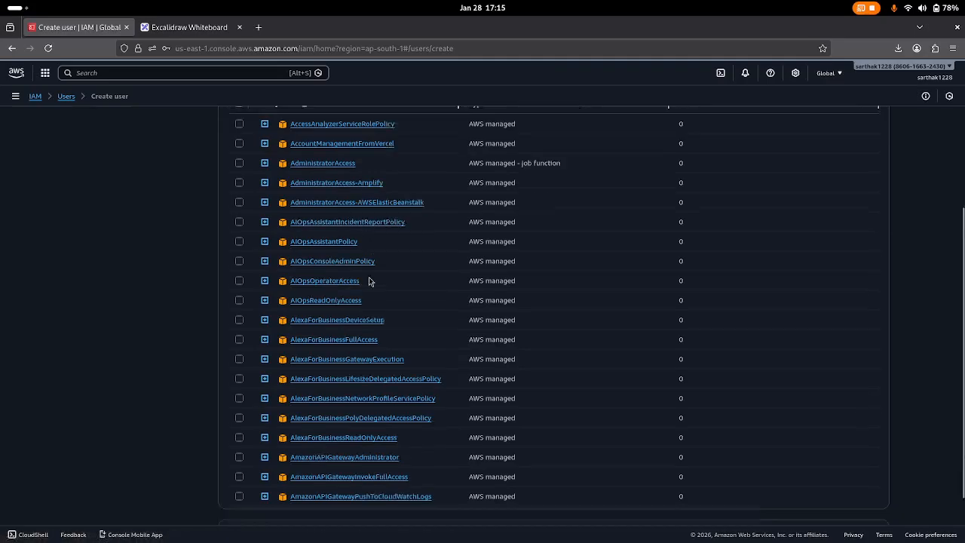
scroll(369, 282, "down", 2)
scroll(369, 281, "up", 3)
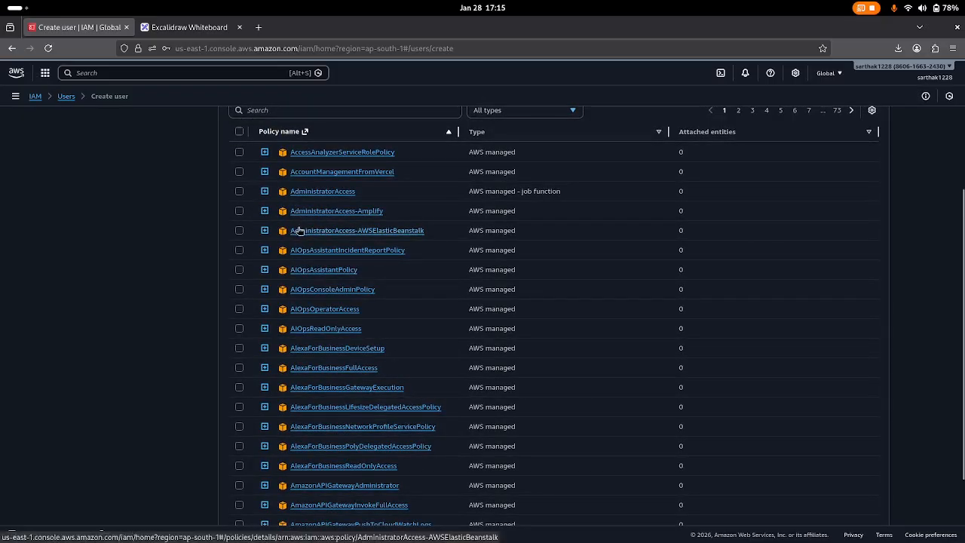
scroll(299, 230, "up", 1)
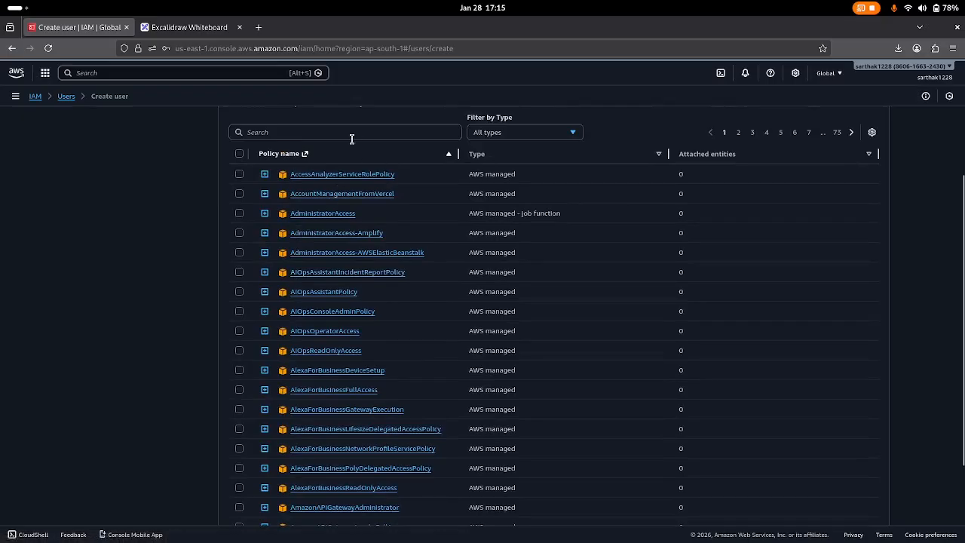
Tick the AdministratorAccess policy and proceed to Review and create.
left_click(345, 134)
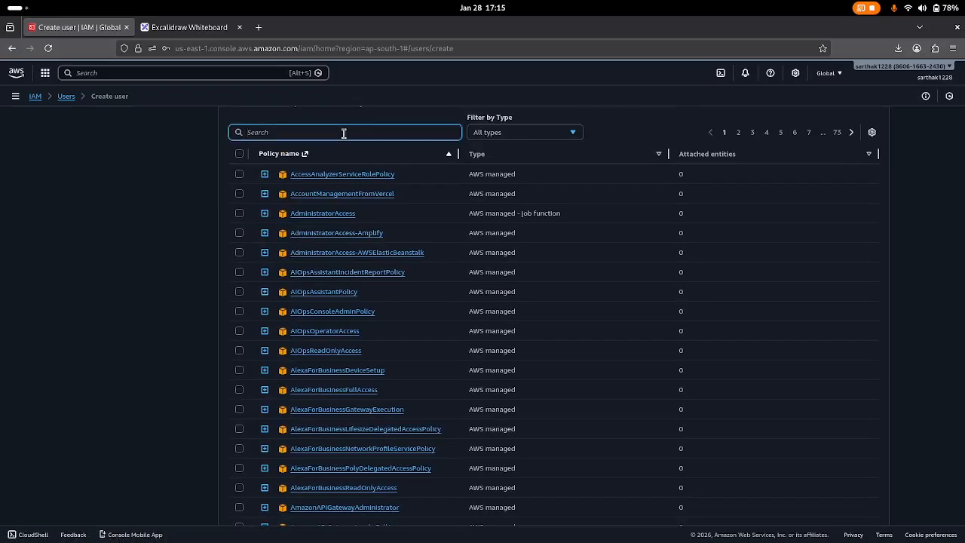
type("for le")
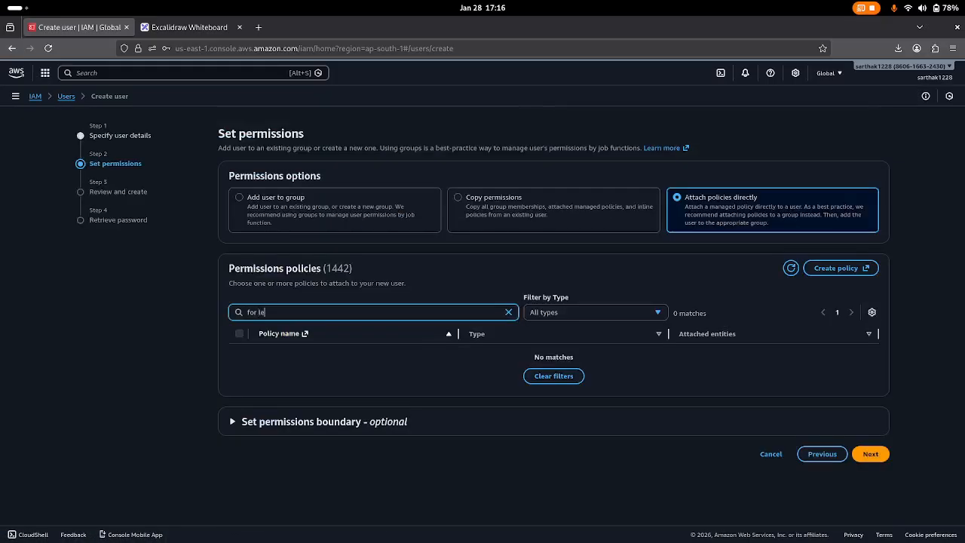
type("a")
key("BackSpace")
key("BackSpace")
key("BackSpace")
key("BackSpace")
key("BackSpace")
key("BackSpace")
key("BackSpace")
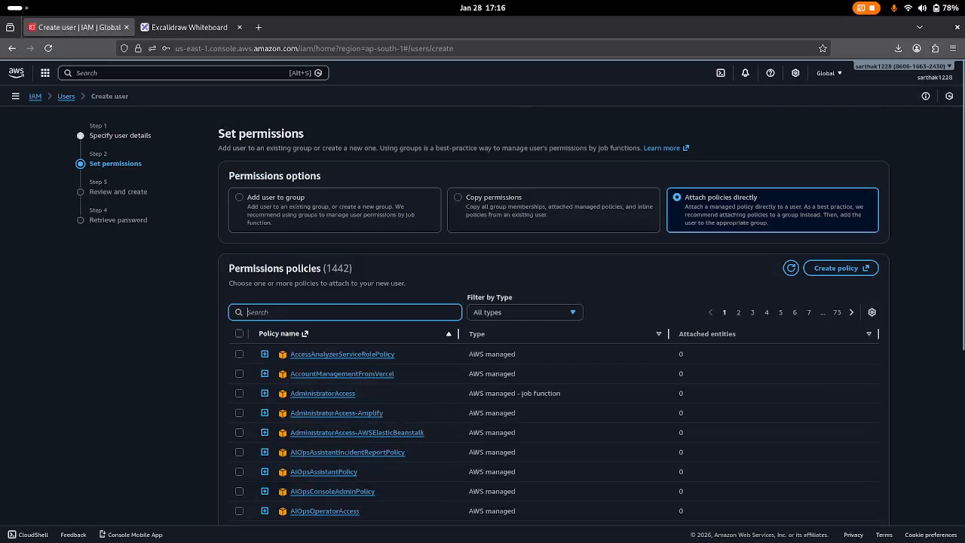
scroll(290, 377, "down", 2)
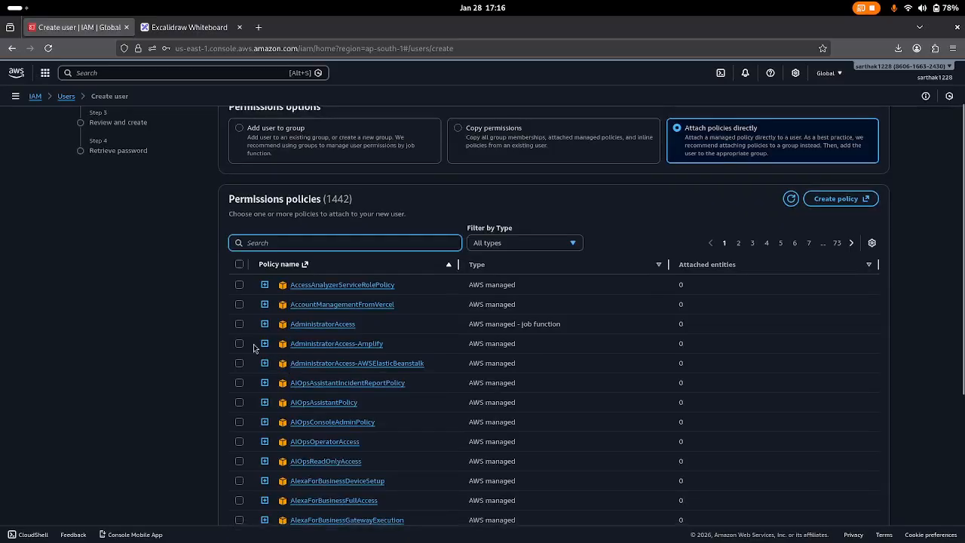
left_click(239, 325)
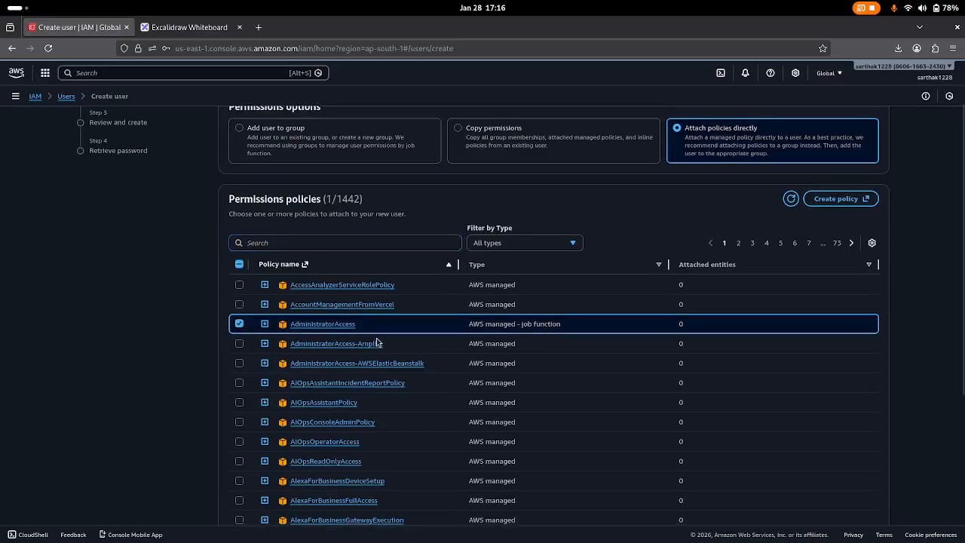
scroll(378, 342, "down", 4)
scroll(379, 344, "down", 2)
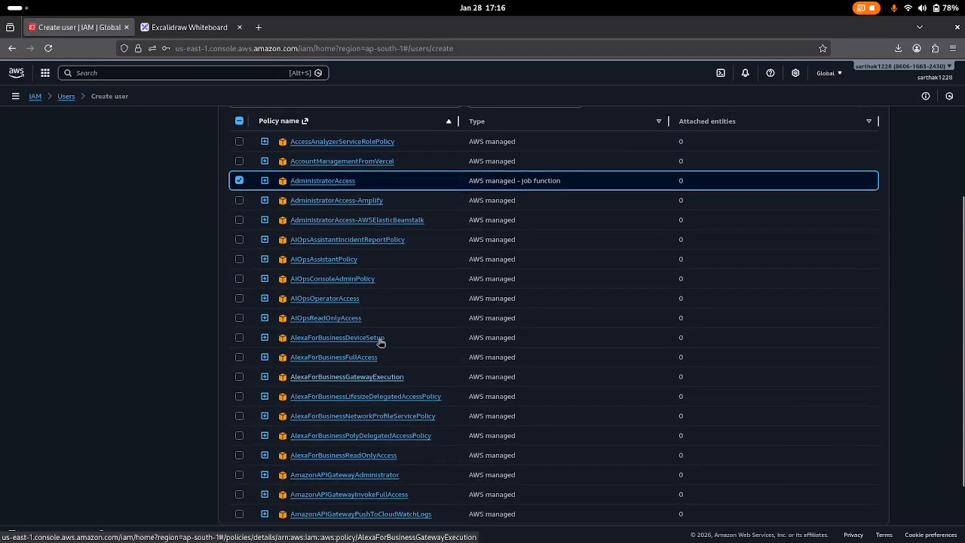
scroll(381, 343, "up", 4)
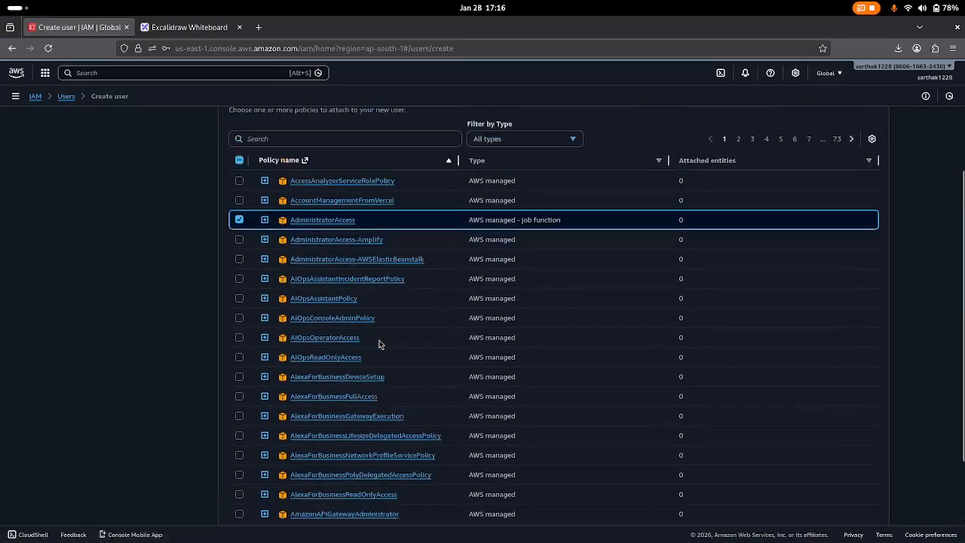
scroll(380, 345, "down", 5)
scroll(377, 354, "up", 2)
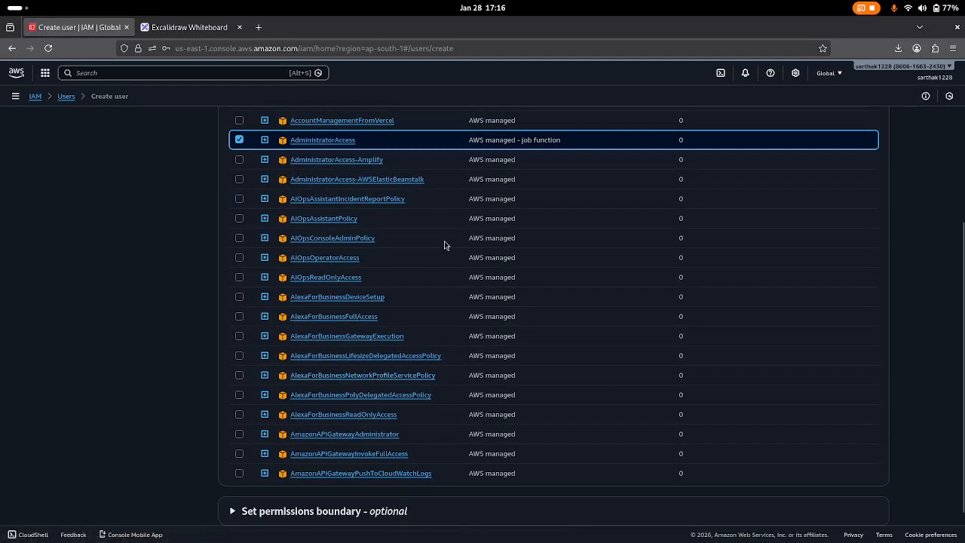
scroll(444, 245, "up", 2)
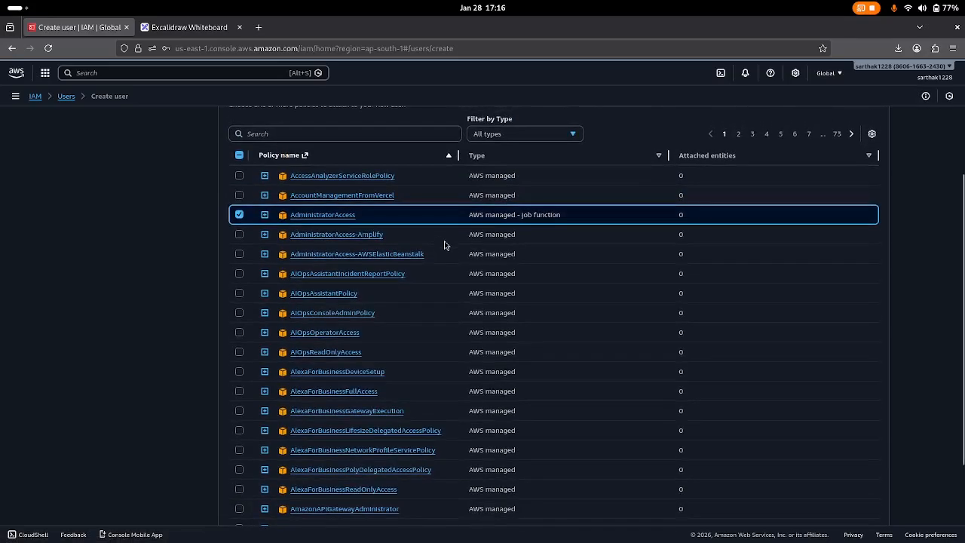
scroll(347, 240, "up", 2)
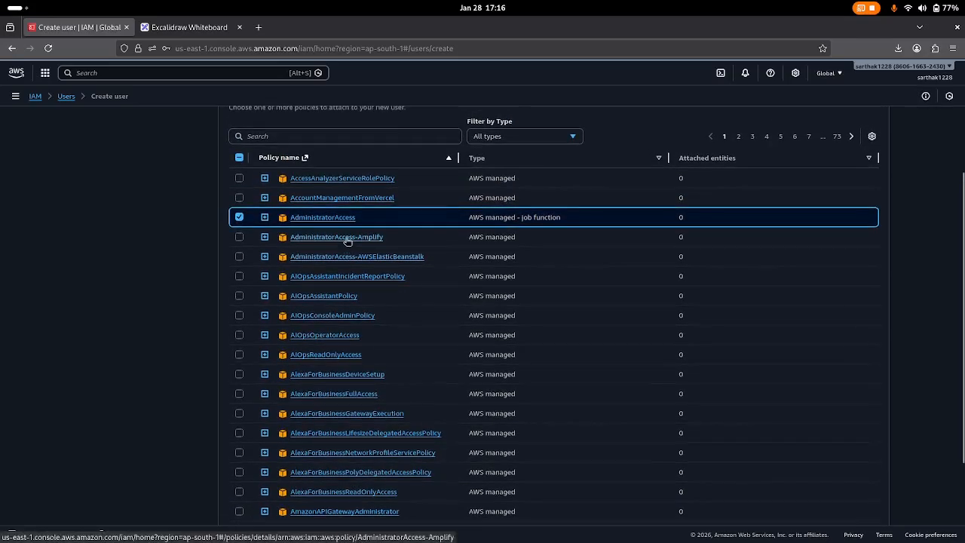
scroll(347, 242, "up", 2)
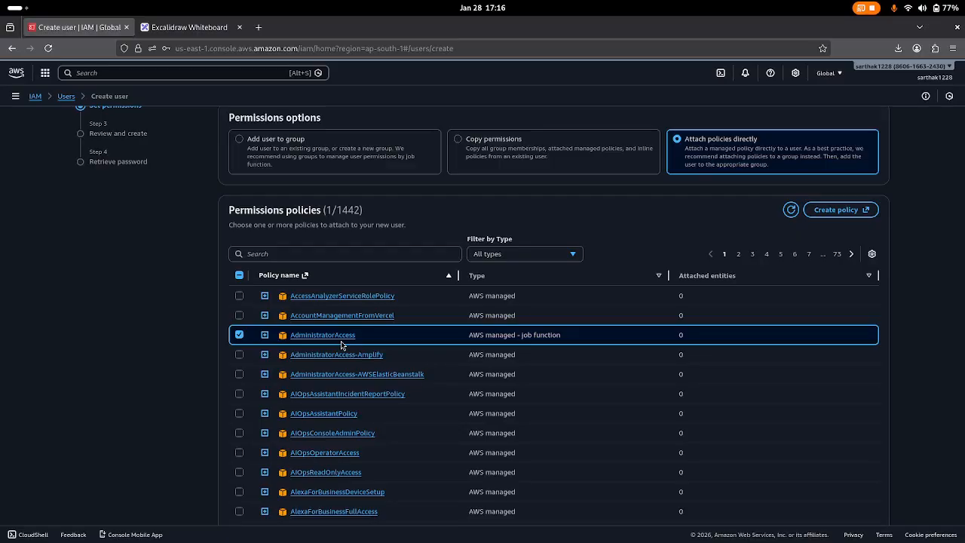
scroll(341, 341, "down", 3)
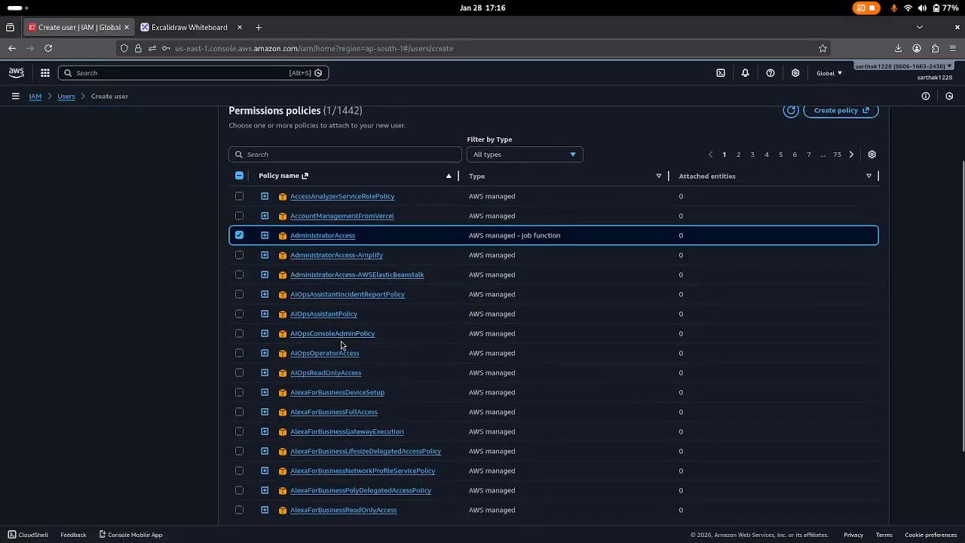
scroll(341, 344, "down", 3)
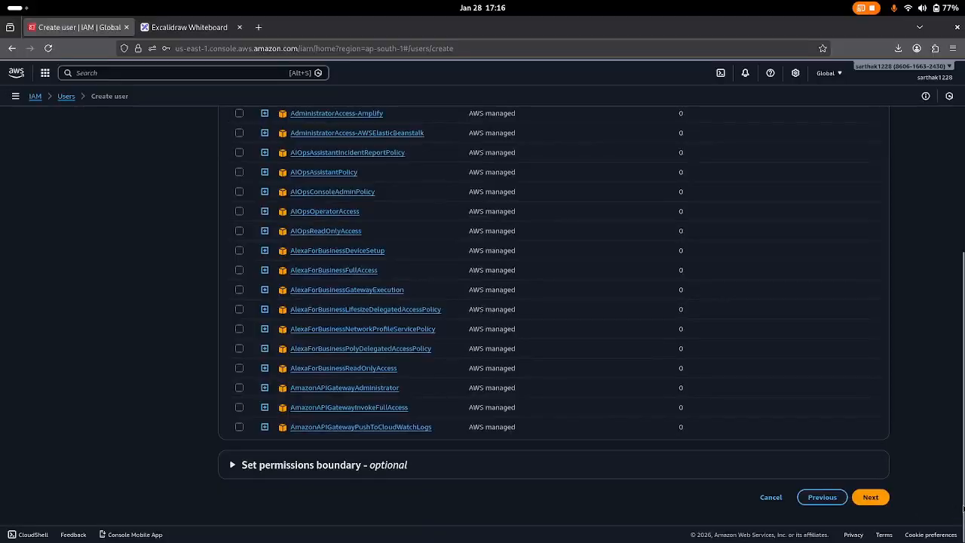
left_click(873, 497)
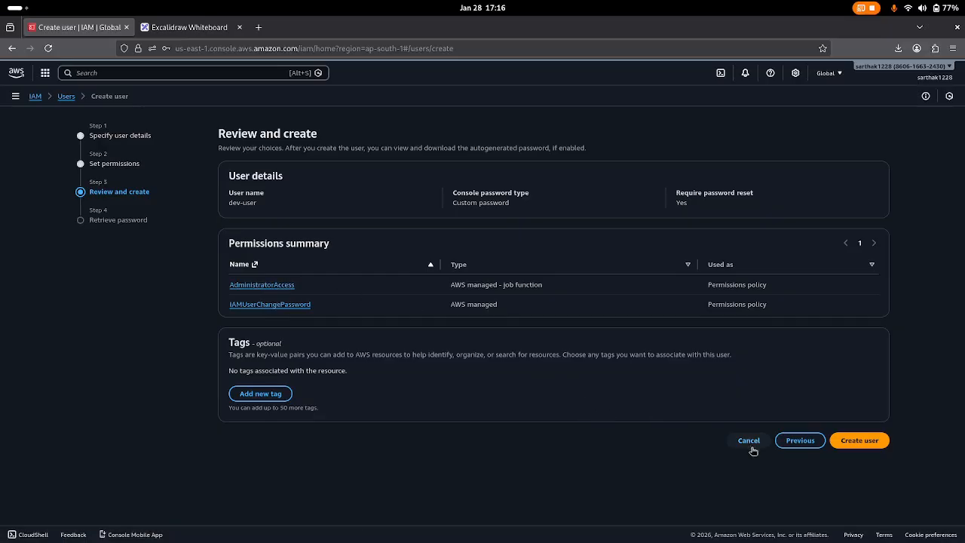
Create the dev-user IAM user from the Review and create page.
left_click(859, 441)
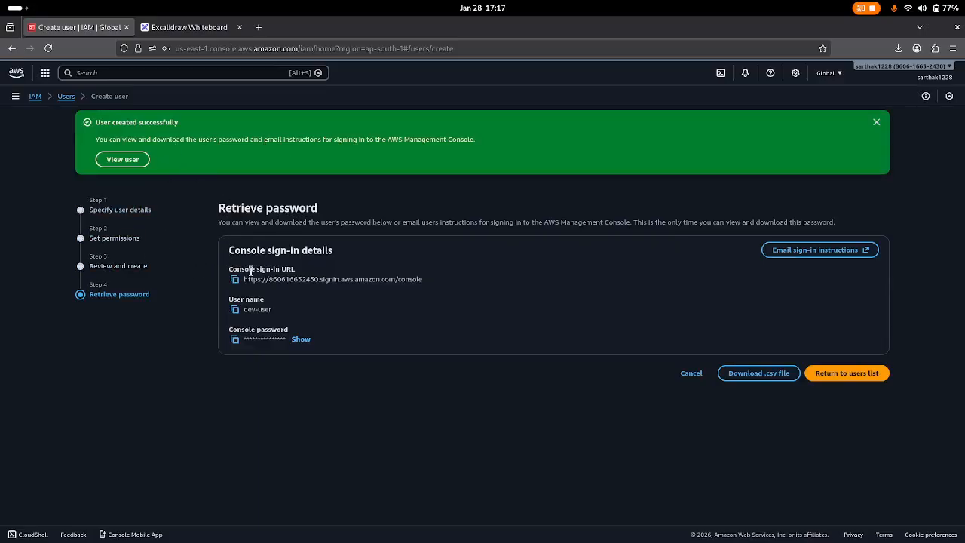
Return to the users list without retrieving the password and check the dev-user row.
left_click(848, 381)
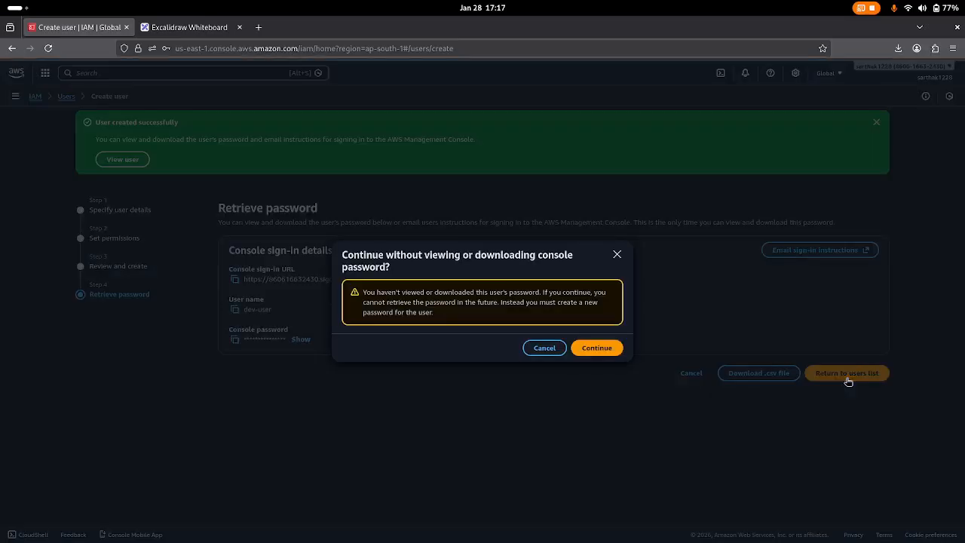
left_click(599, 348)
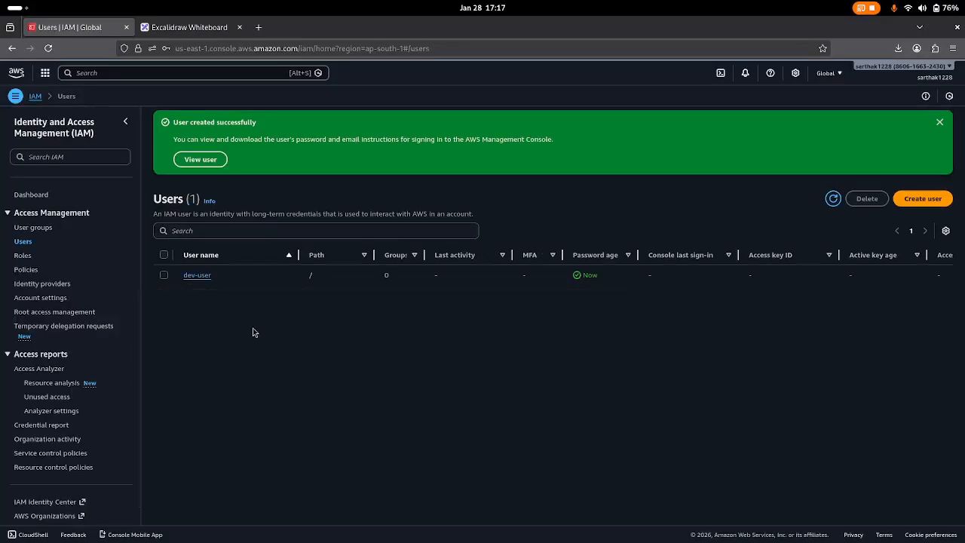
left_click(164, 275)
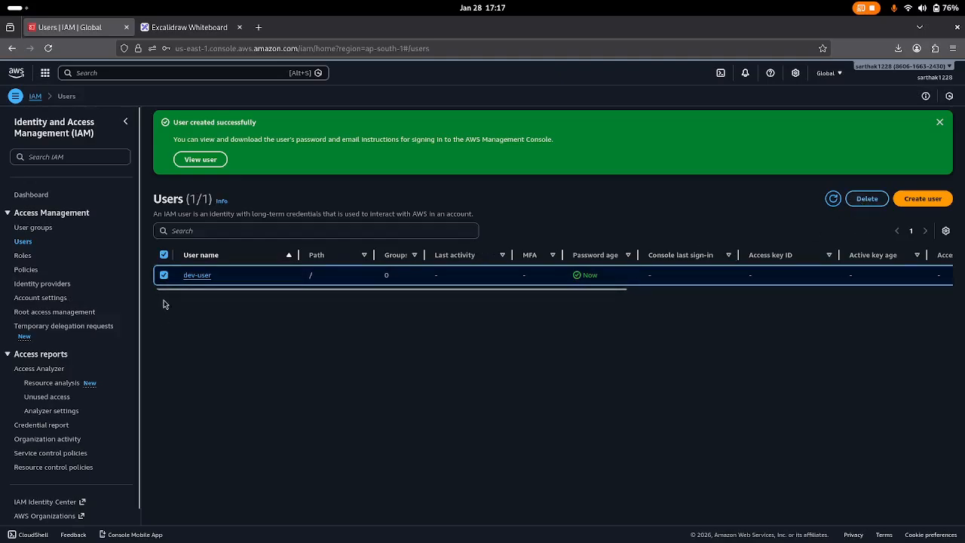
left_click(164, 275)
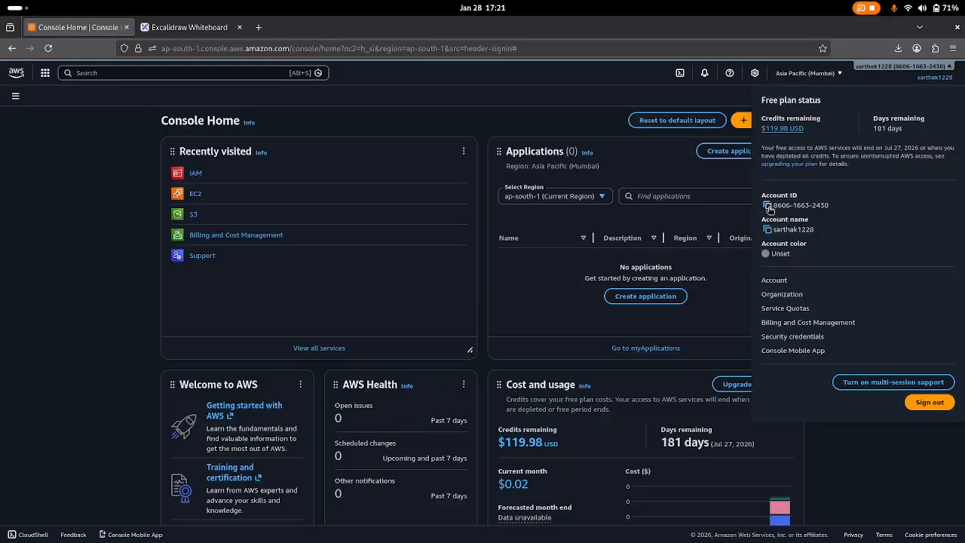
Copy the account ID, sign out, and go to the IAM user sign-in form.
left_click(768, 207)
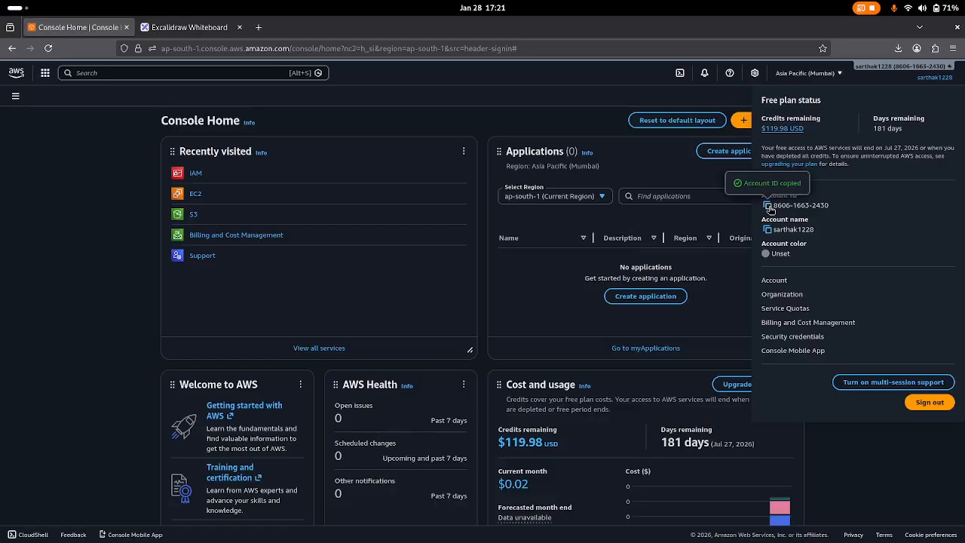
left_click(554, 123)
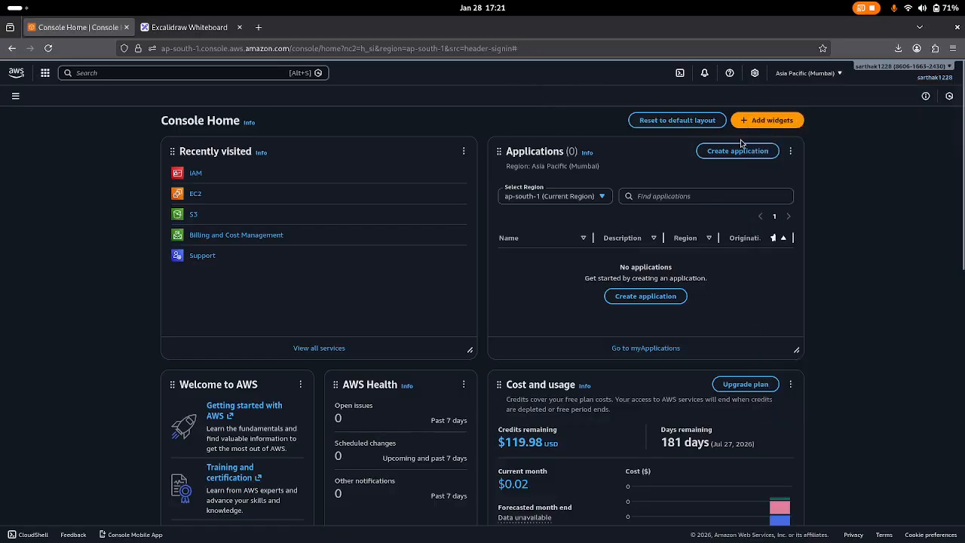
left_click(933, 78)
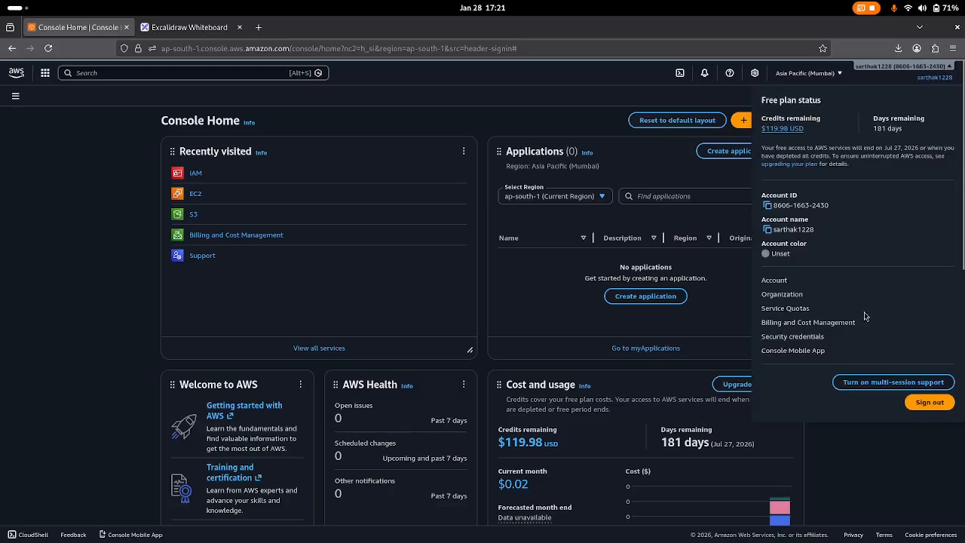
left_click(934, 406)
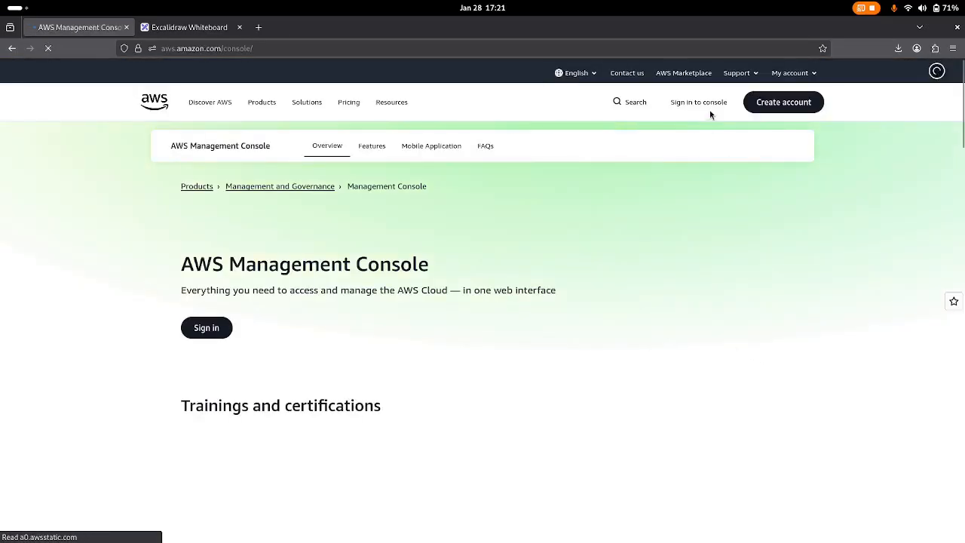
left_click(706, 105)
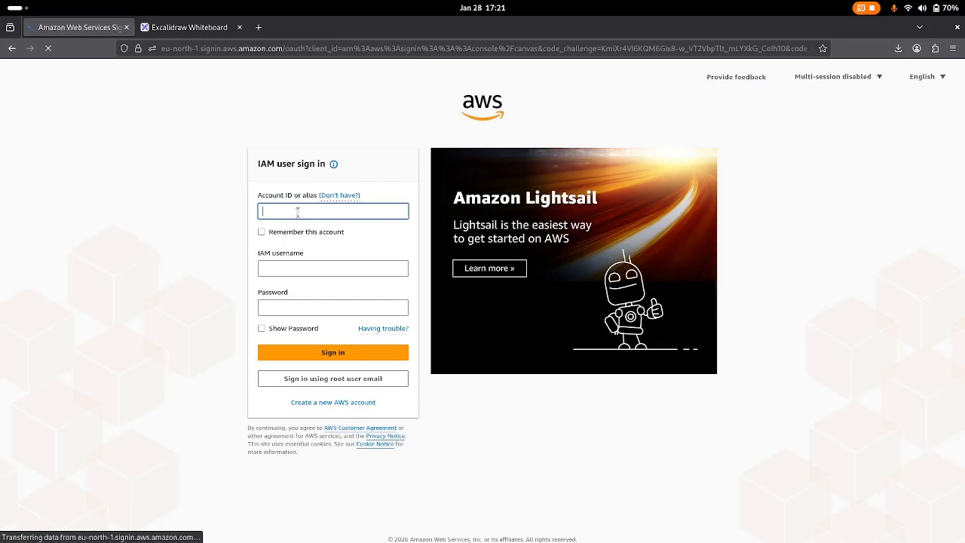
Sign in as dev-user with the copied account ID and password, declining Firefox's save prompt.
key("ctrl+v")
left_click(295, 267)
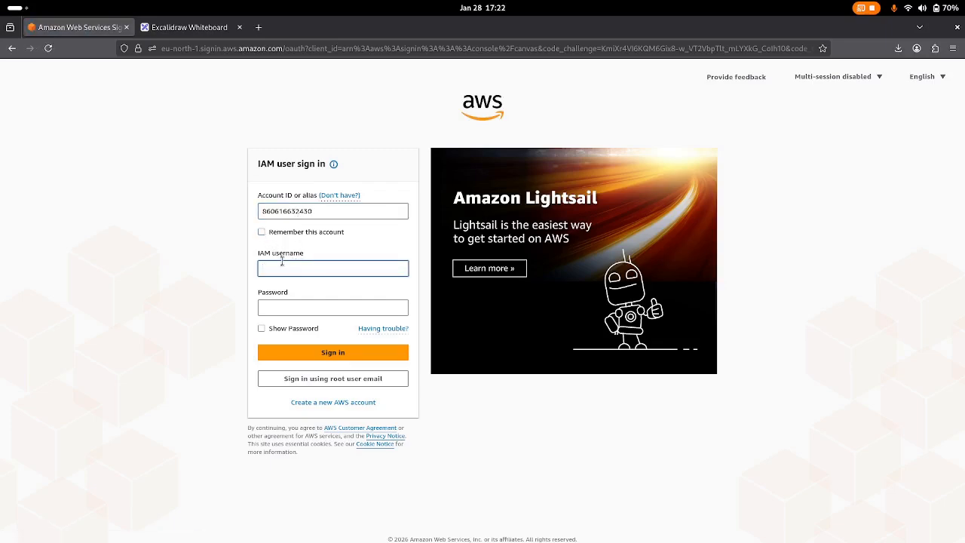
type("dev-user")
left_click(279, 311)
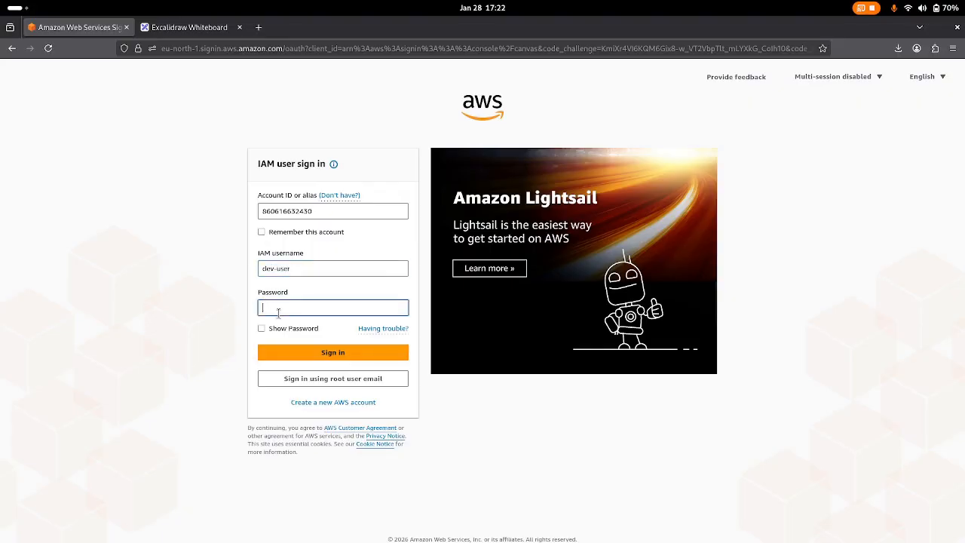
type("••")
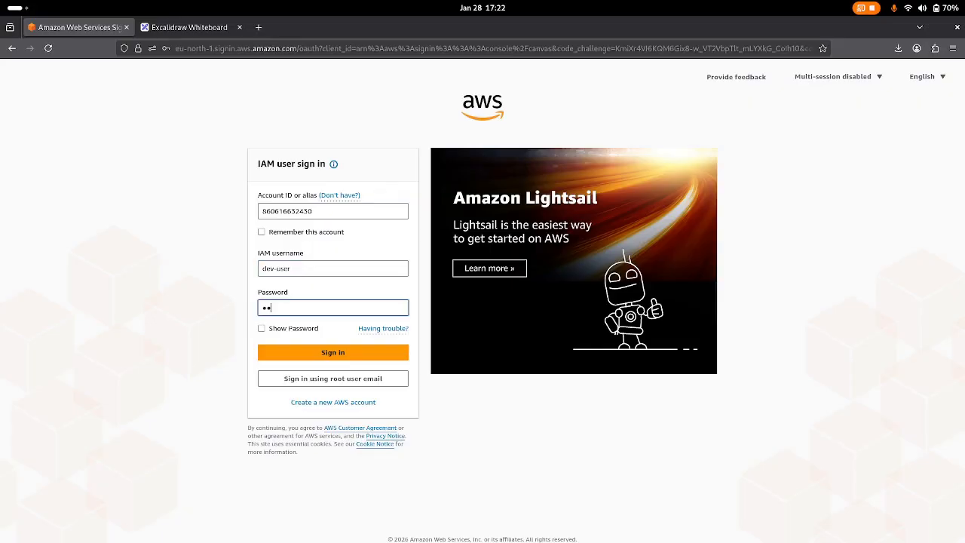
type("••")
left_click(305, 352)
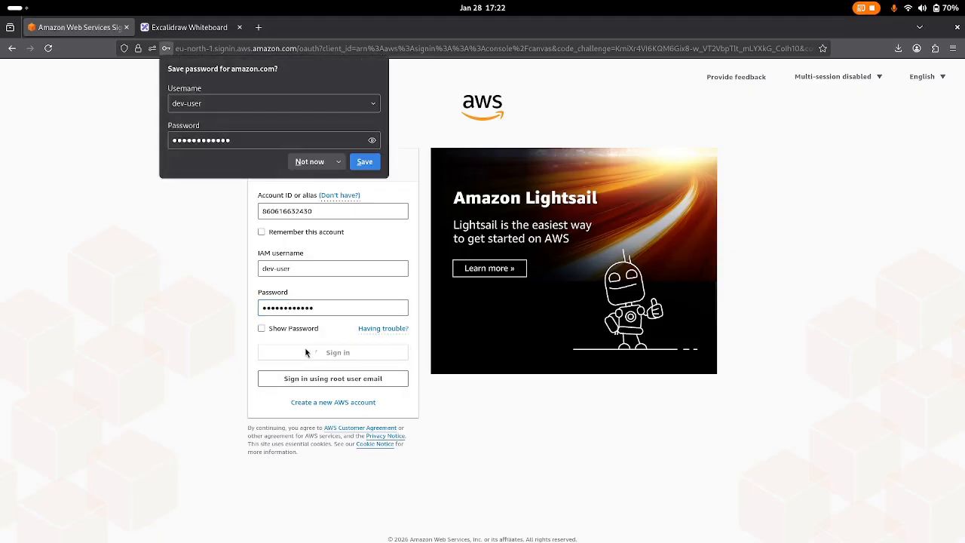
left_click(313, 166)
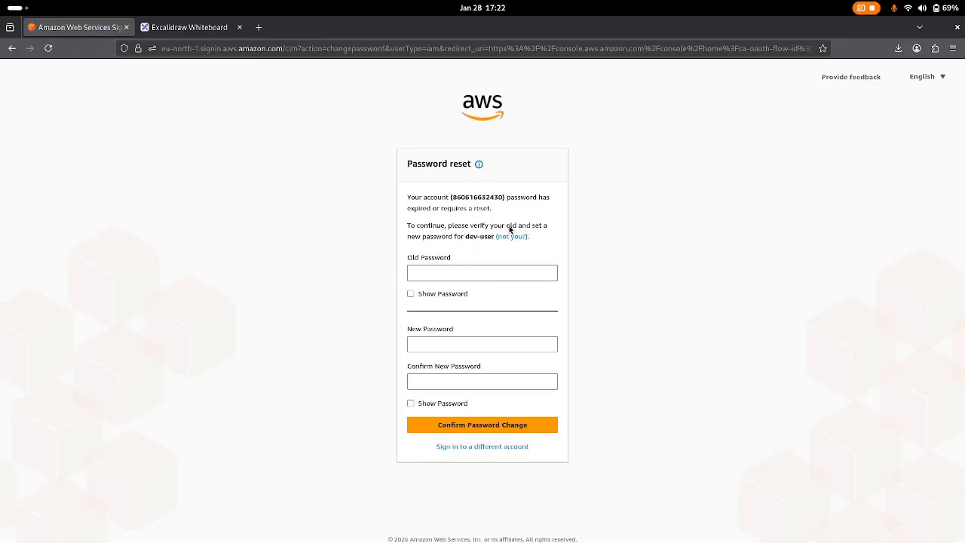
Enter the old password and a new password twice, then submit the change.
left_click(440, 273)
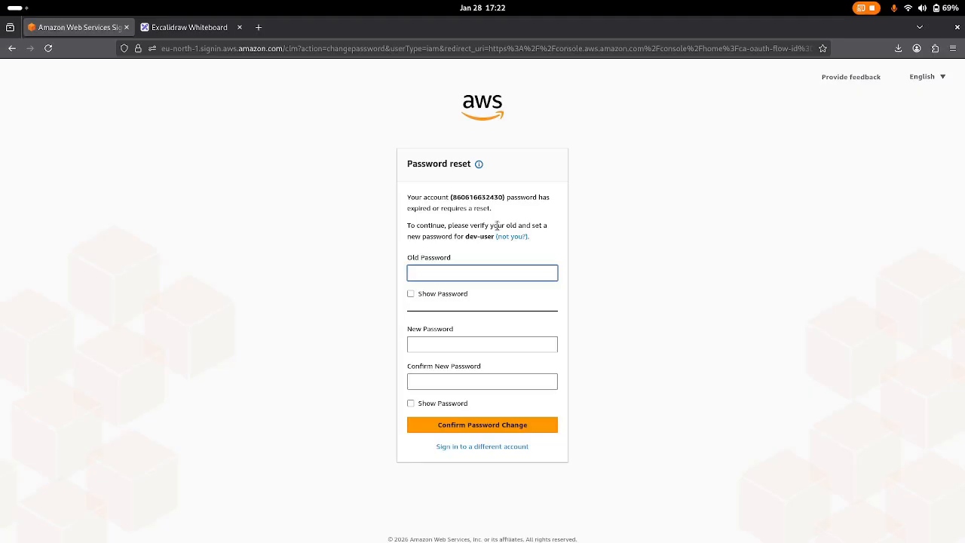
type("••")
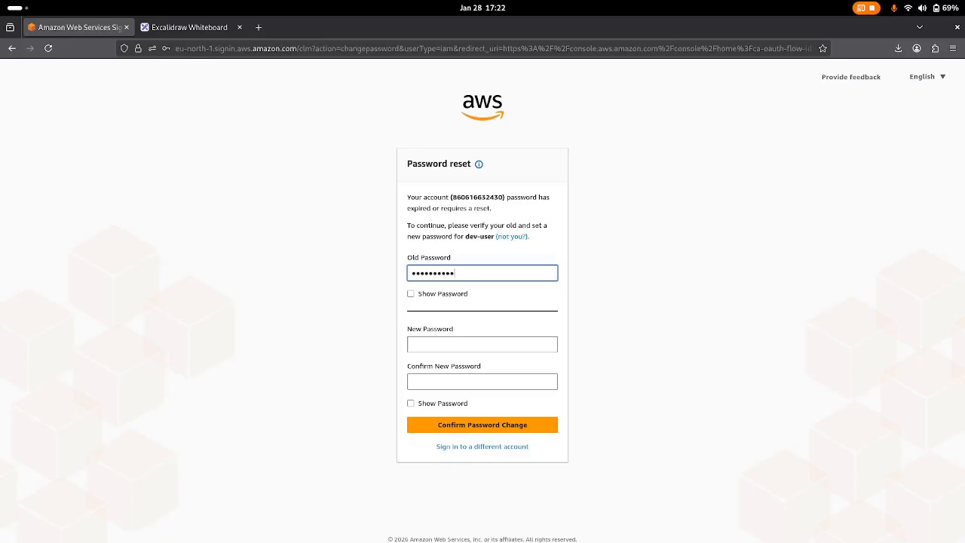
left_click(454, 343)
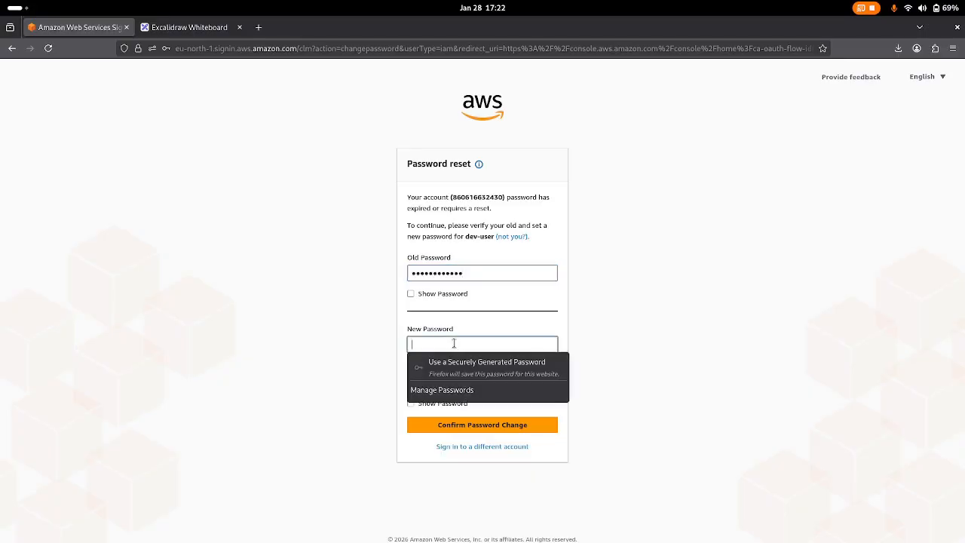
type("••")
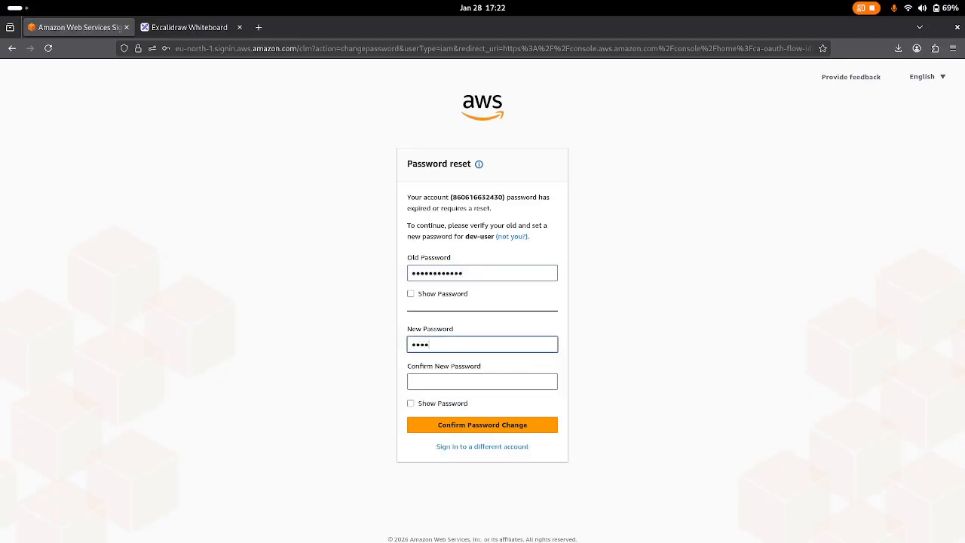
type("•••••••••")
key("BackSpace")
key("BackSpace")
key("BackSpace")
key("BackSpace")
key("BackSpace")
key("BackSpace")
key("BackSpace")
key("BackSpace")
key("BackSpace")
type("•")
left_click(437, 383)
type("••")
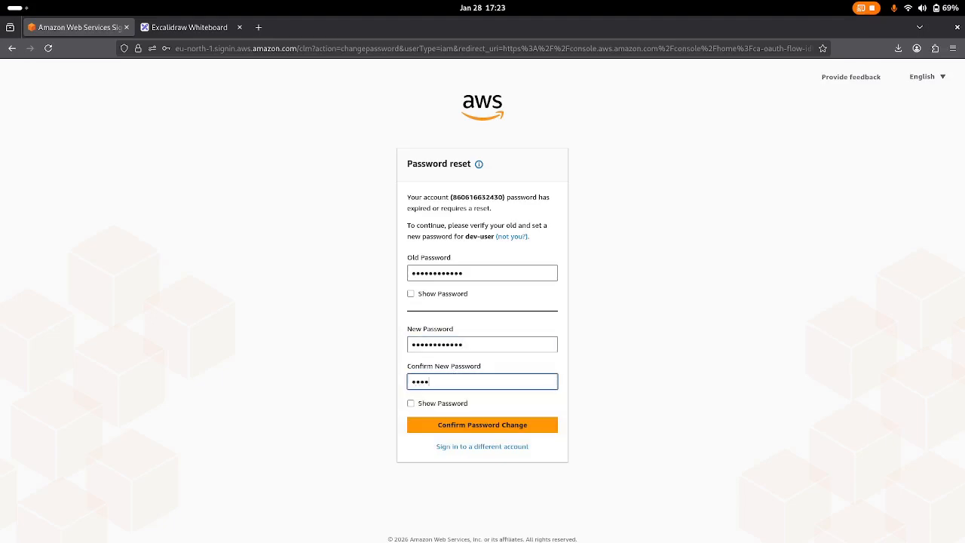
type("•••••••••")
left_click(433, 424)
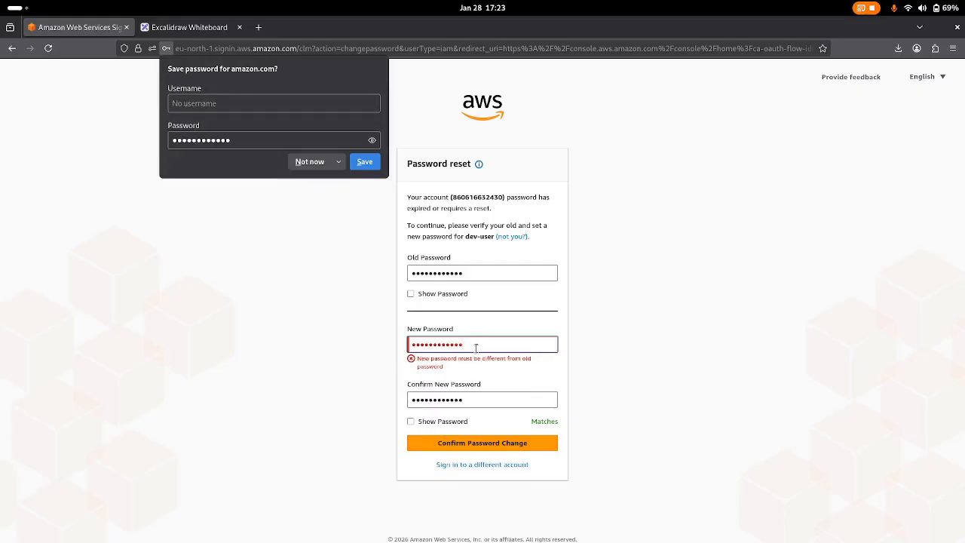
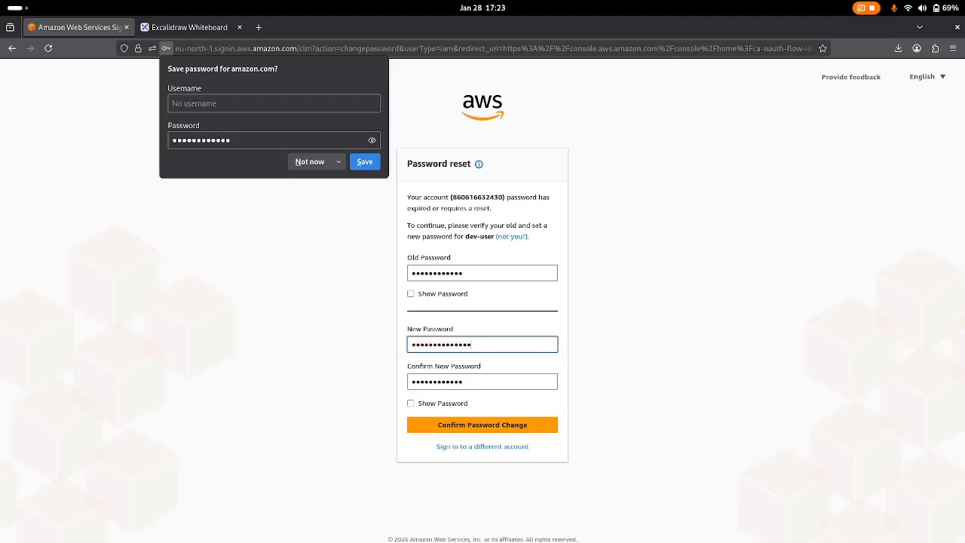
Fix the mismatched confirmation so both new passwords match, and resubmit.
left_click(472, 380)
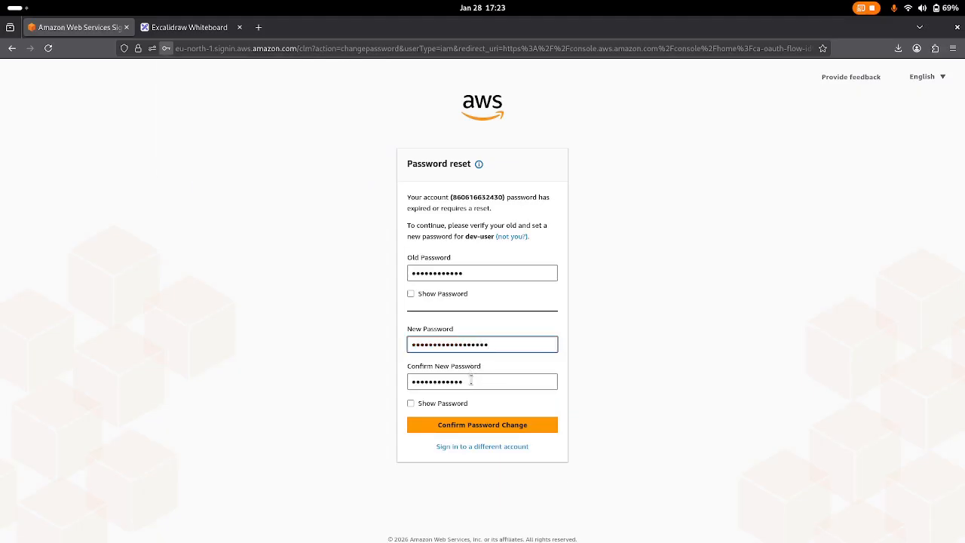
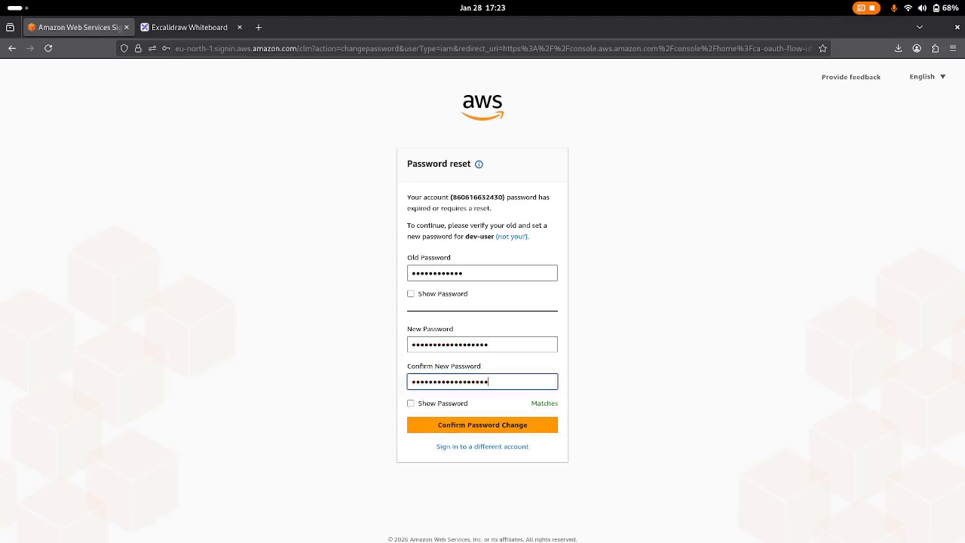
left_click(456, 425)
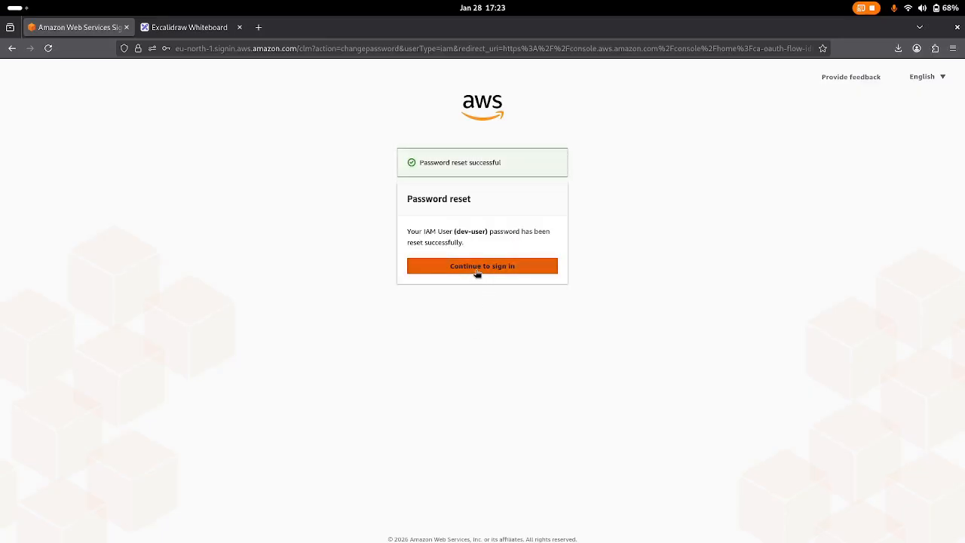
Continue into the console as dev-user and set the region to Asia Pacific (Mumbai) ap-south-1.
left_click(476, 271)
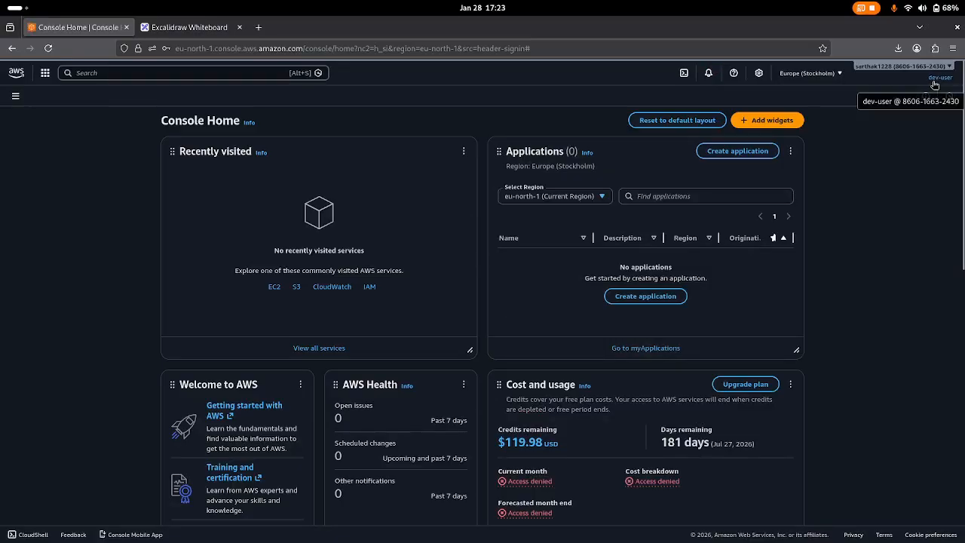
left_click(835, 72)
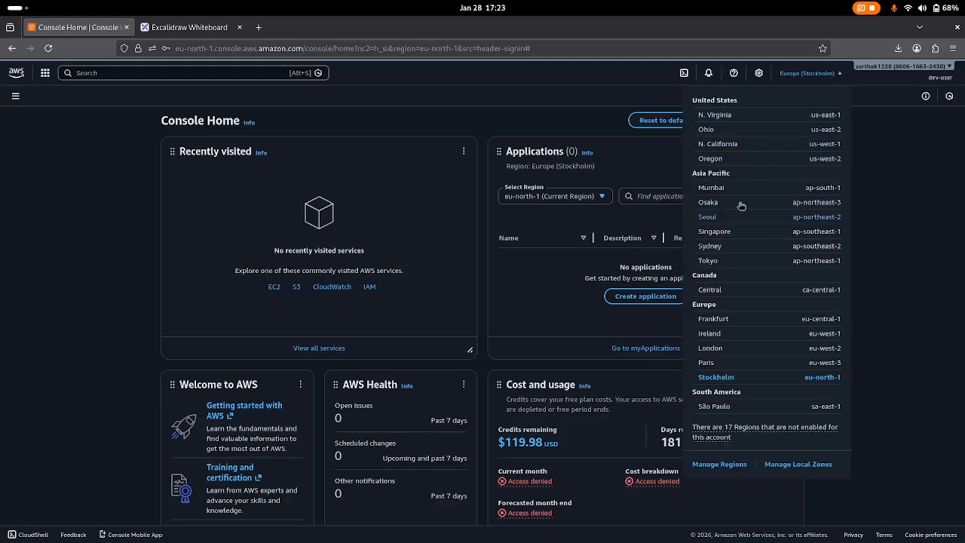
left_click(716, 190)
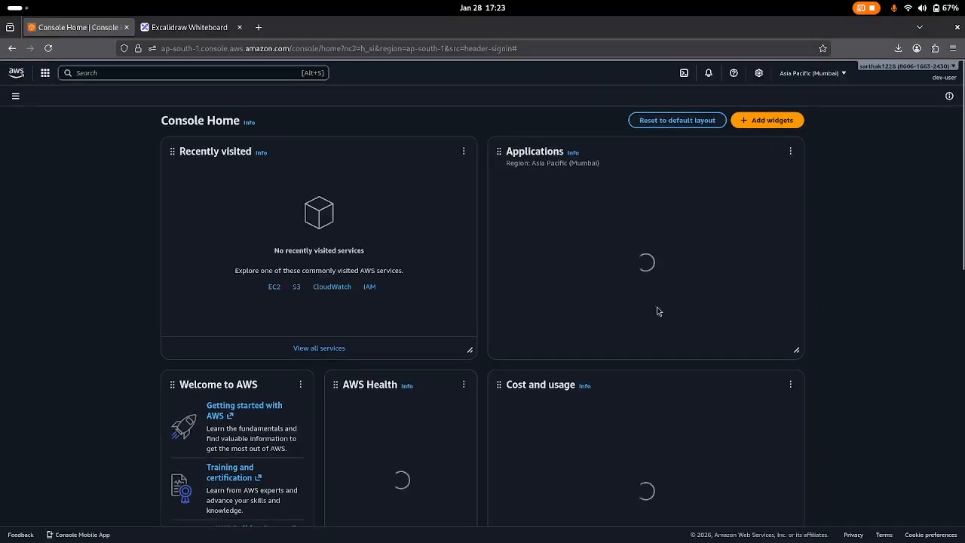
Scroll over Console Home in Mumbai, then return to the Excalidraw IAM notes.
scroll(511, 263, "down", 3)
scroll(511, 263, "up", 3)
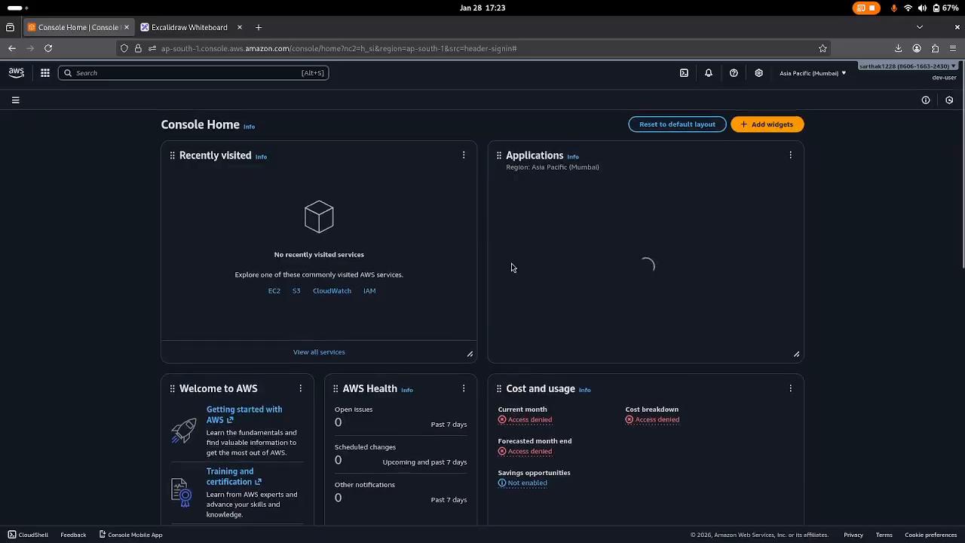
scroll(511, 267, "down", 3)
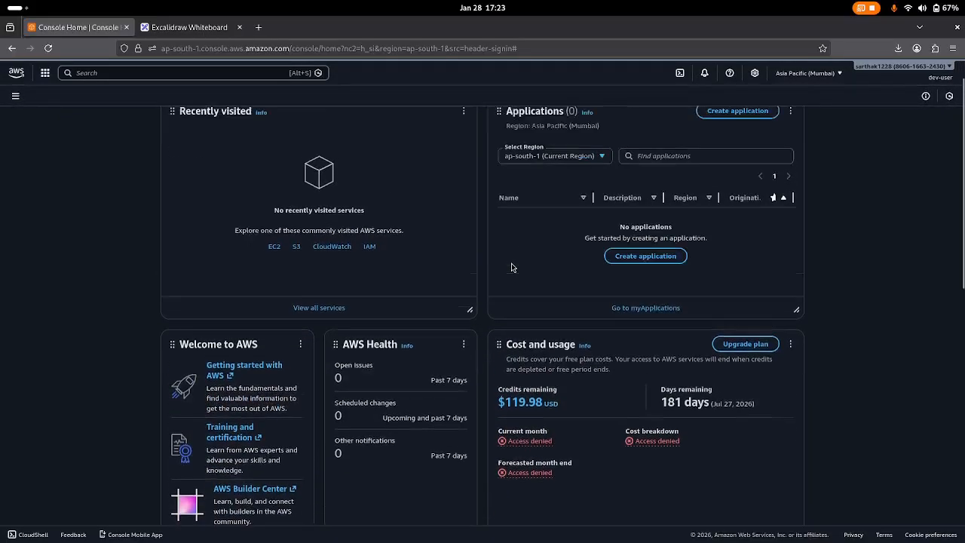
scroll(511, 267, "up", 1)
scroll(511, 267, "up", 3)
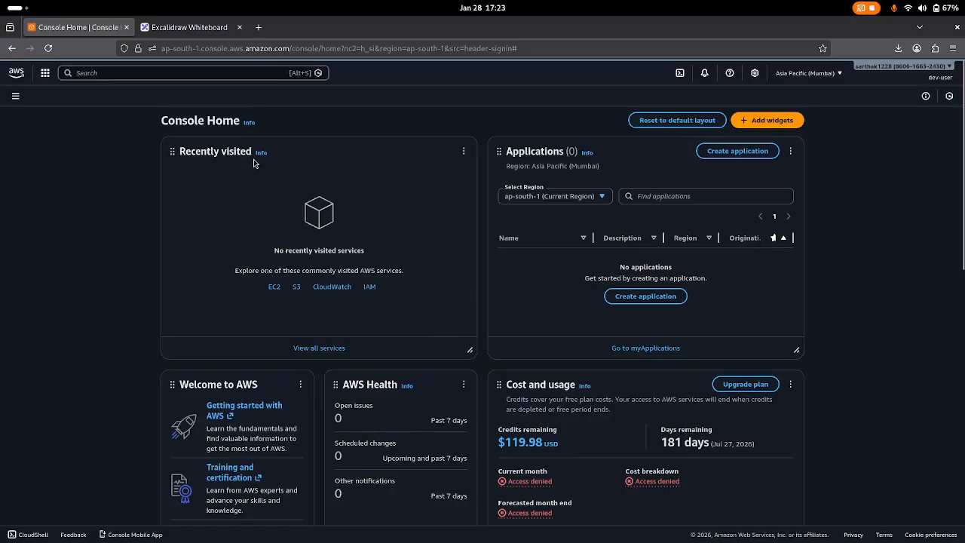
scroll(233, 237, "down", 4)
scroll(233, 237, "up", 4)
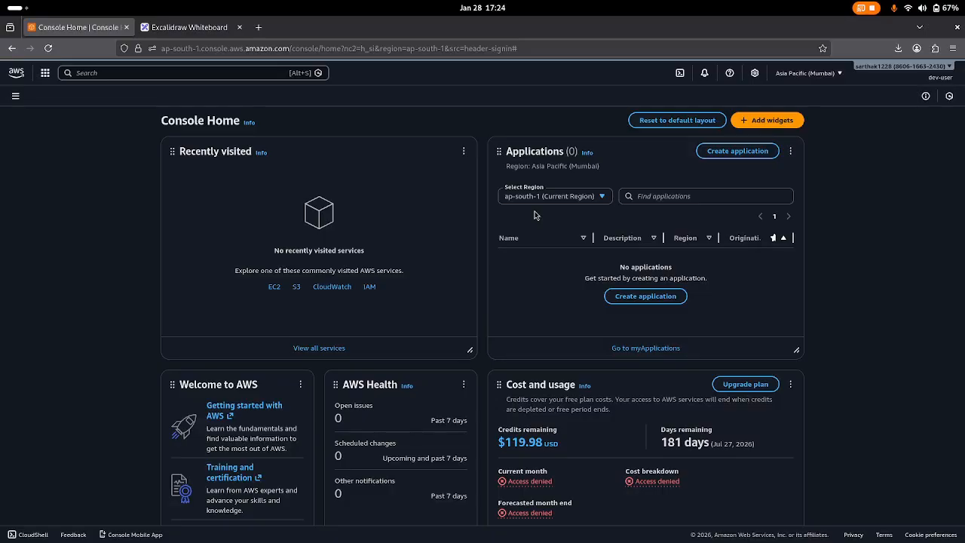
scroll(534, 215, "down", 1)
scroll(534, 215, "up", 1)
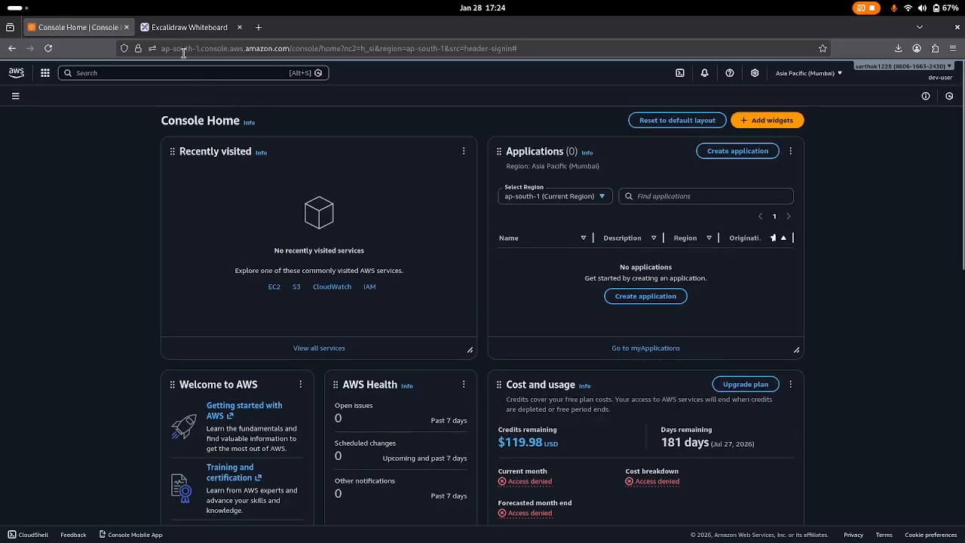
left_click(189, 28)
Scroll up and down through the AWS account and IAM whiteboard notes, then bring OBS Studio forward.
scroll(354, 227, "up", 5)
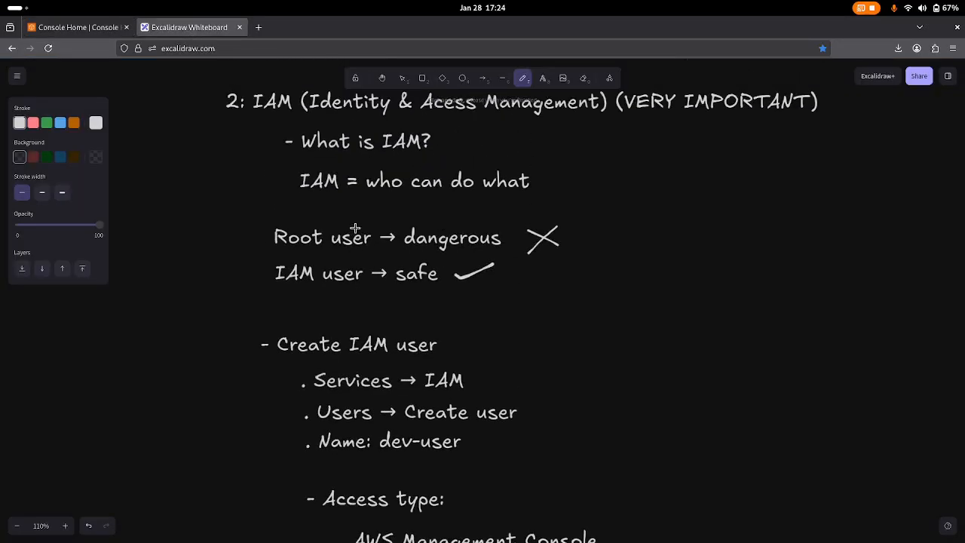
scroll(355, 227, "up", 3)
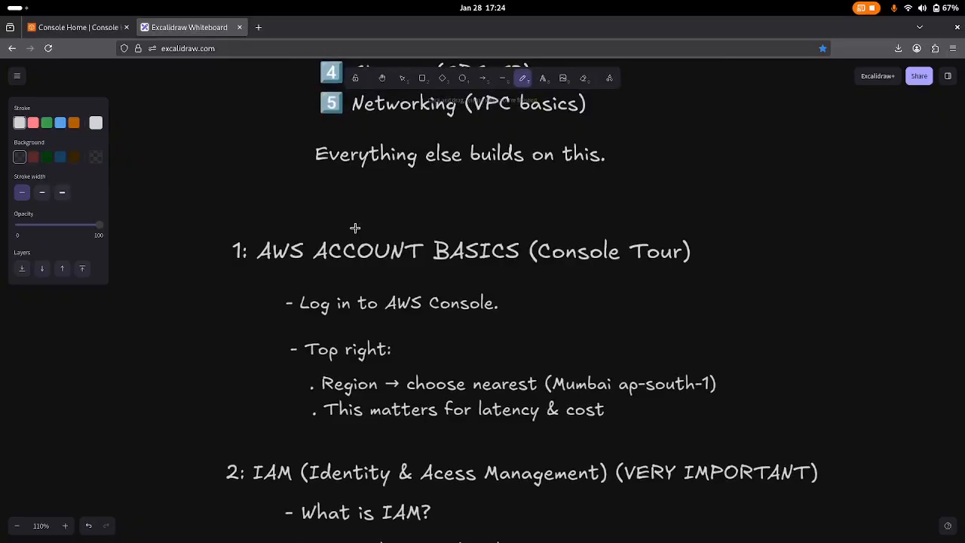
scroll(356, 227, "up", 5)
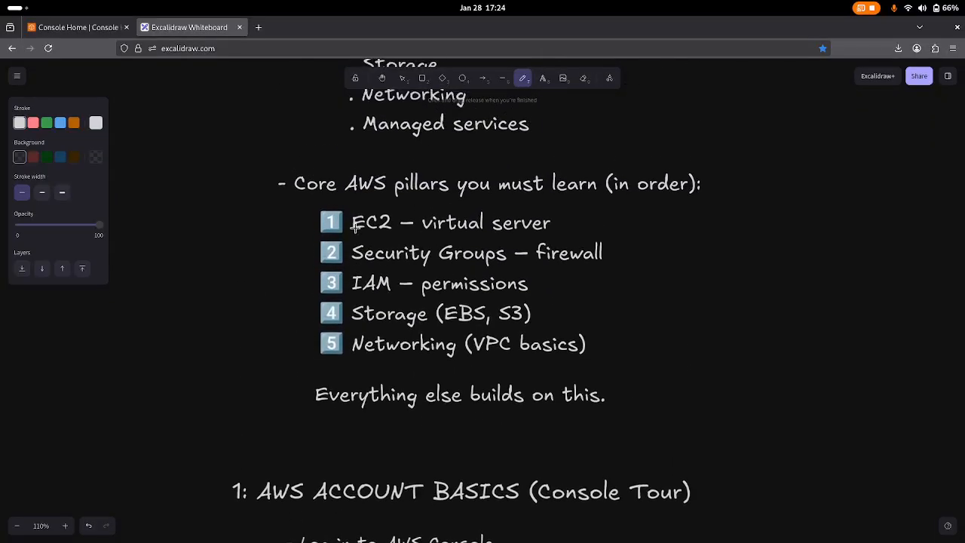
scroll(355, 229, "down", 12)
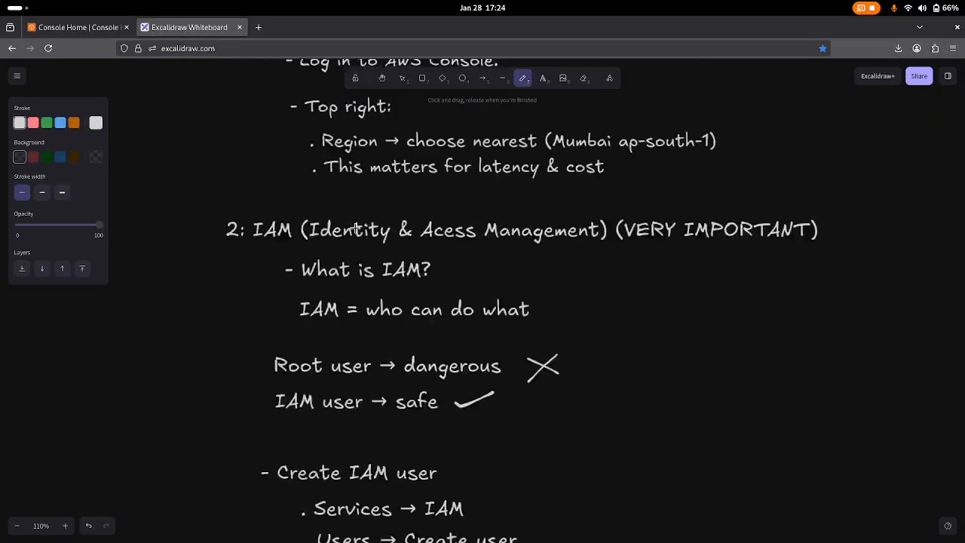
scroll(355, 227, "down", 6)
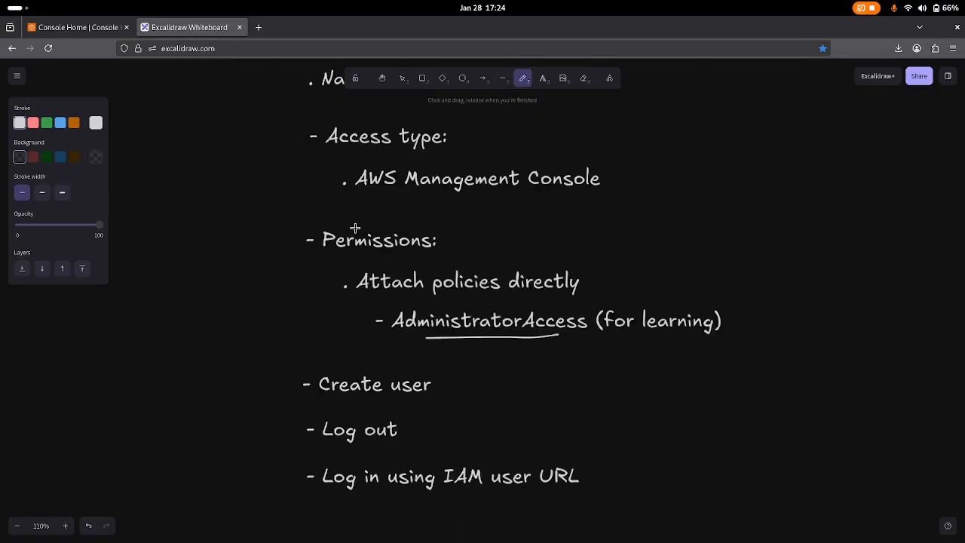
scroll(355, 228, "down", 1)
scroll(355, 228, "up", 6)
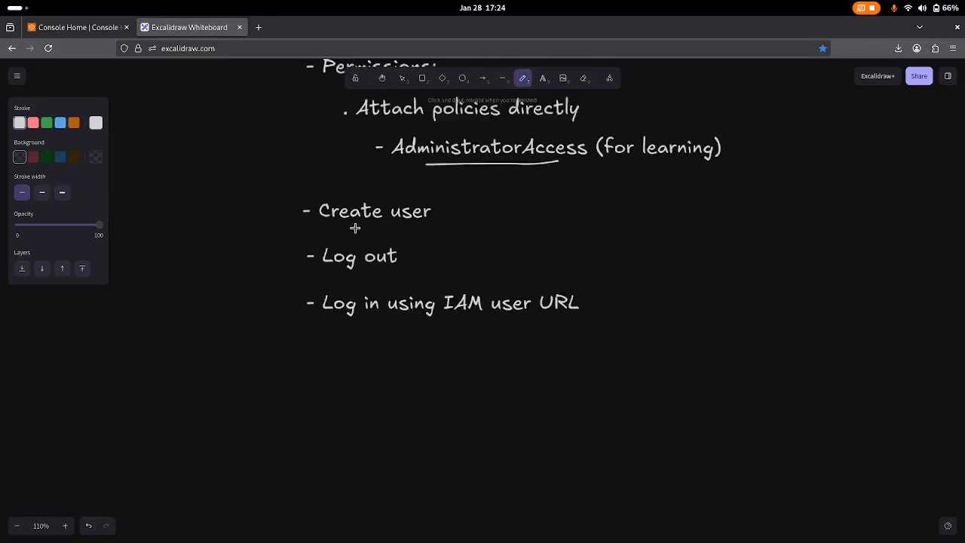
scroll(355, 227, "up", 2)
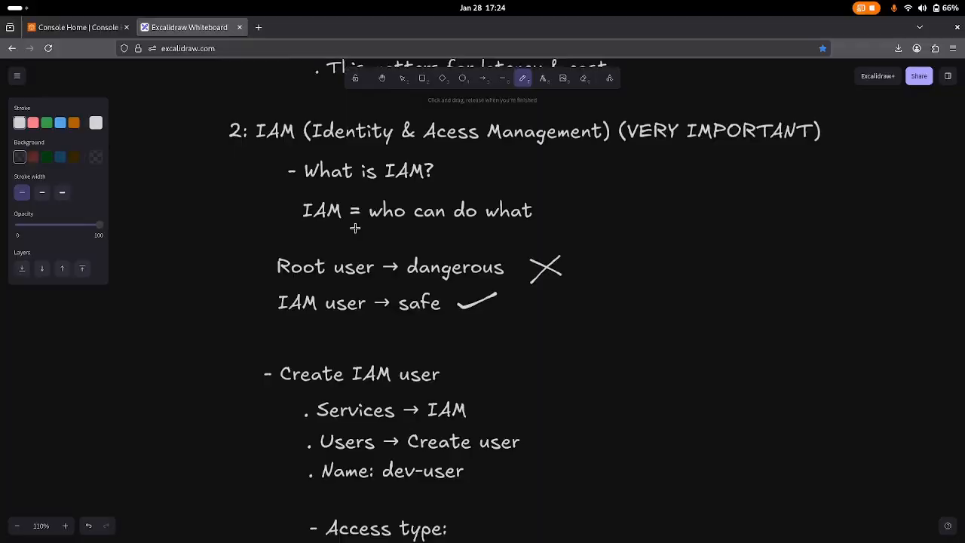
scroll(356, 230, "up", 4)
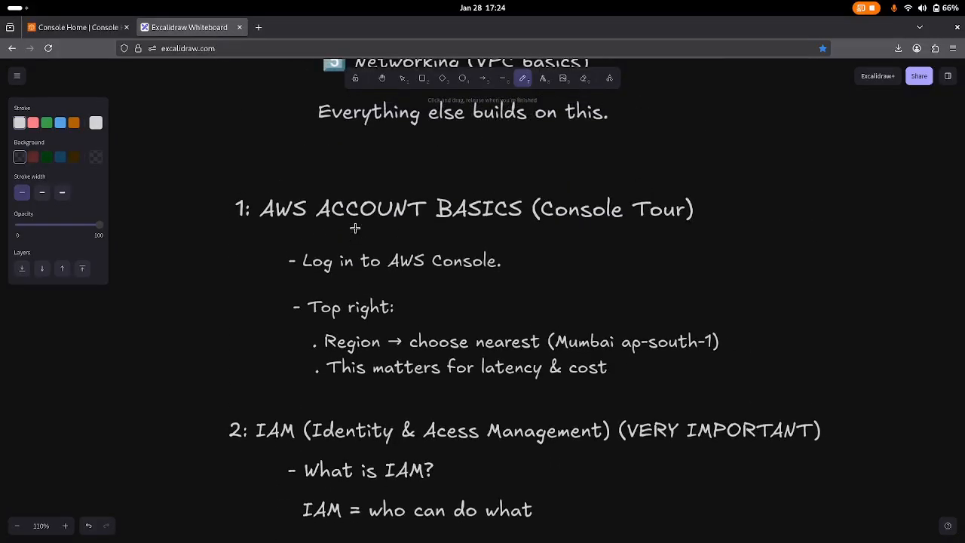
scroll(355, 228, "up", 3)
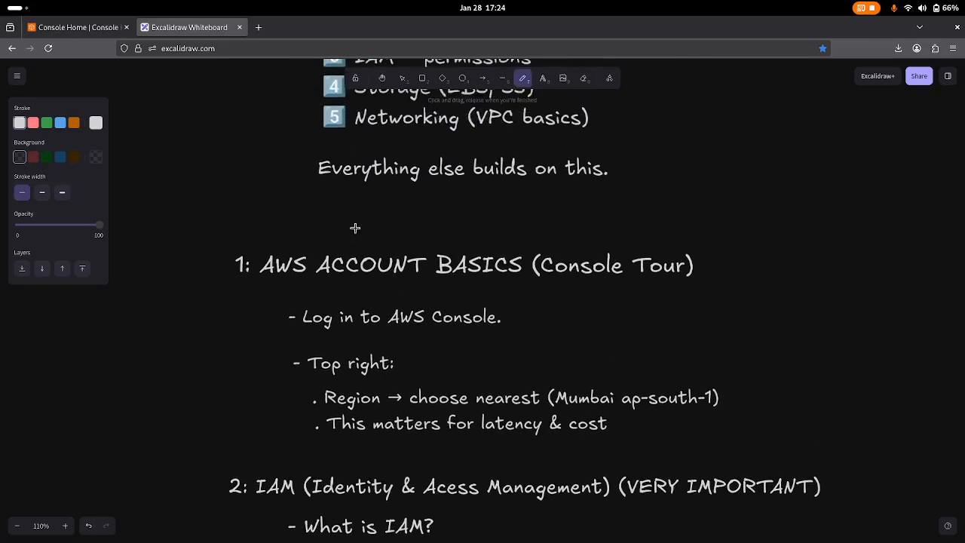
scroll(355, 227, "up", 1)
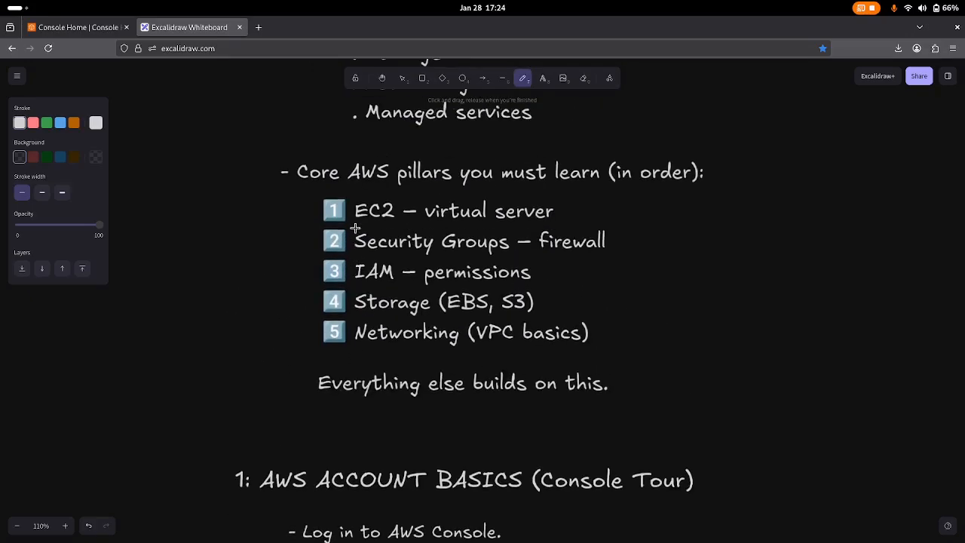
key("alt+Tab")
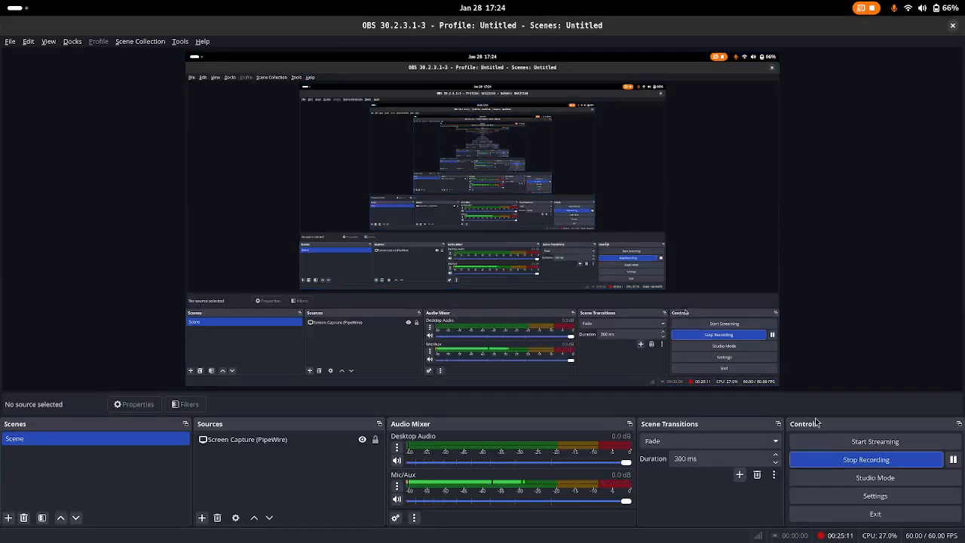